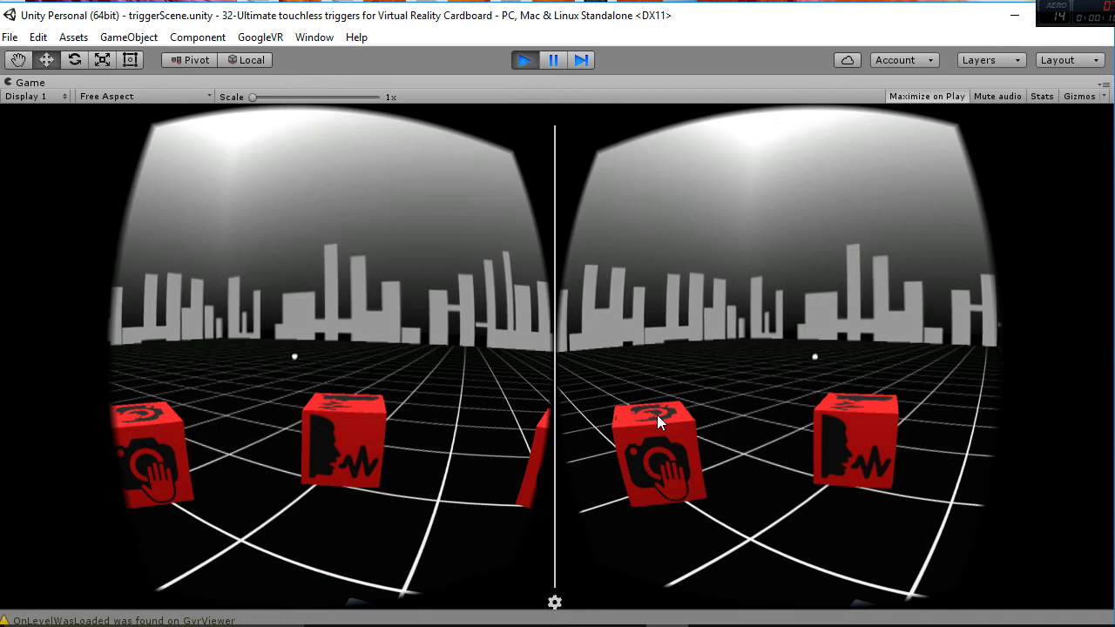
Look around the running VR scene to survey the camera, voice, magnet and loading trigger cubes.
{"action": "key", "text": "alt"}
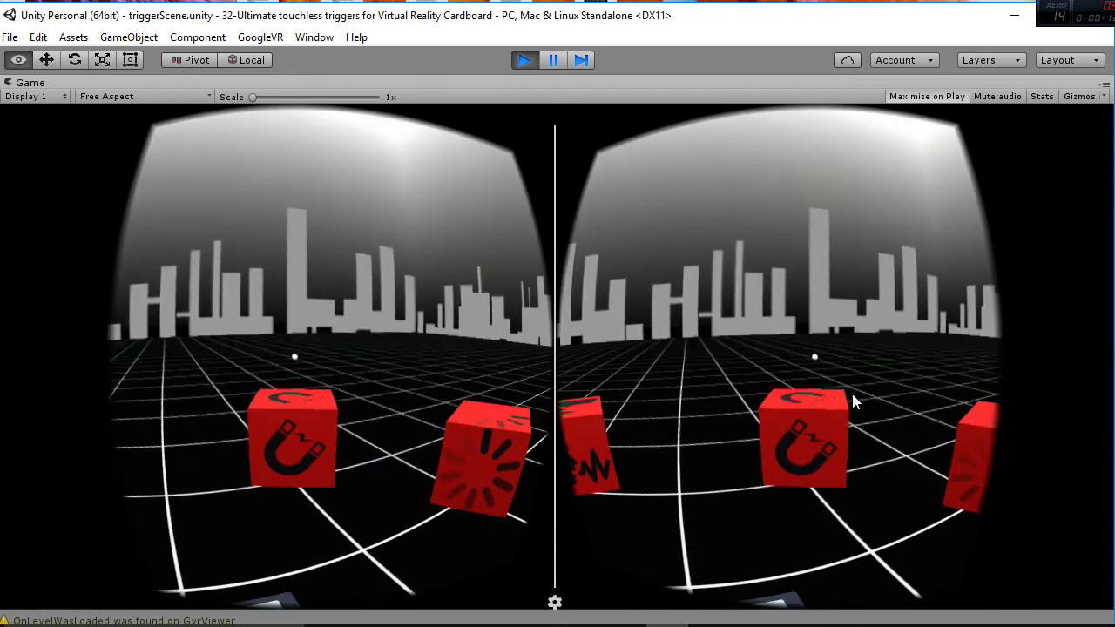
{"action": "key", "text": "alt"}
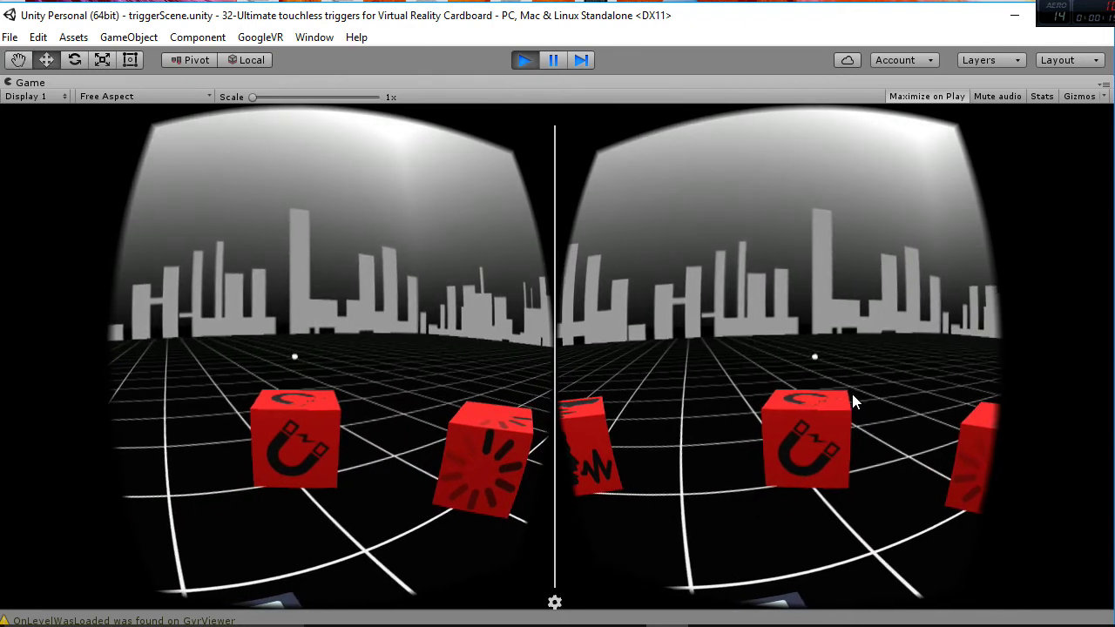
{"action": "key", "text": "alt"}
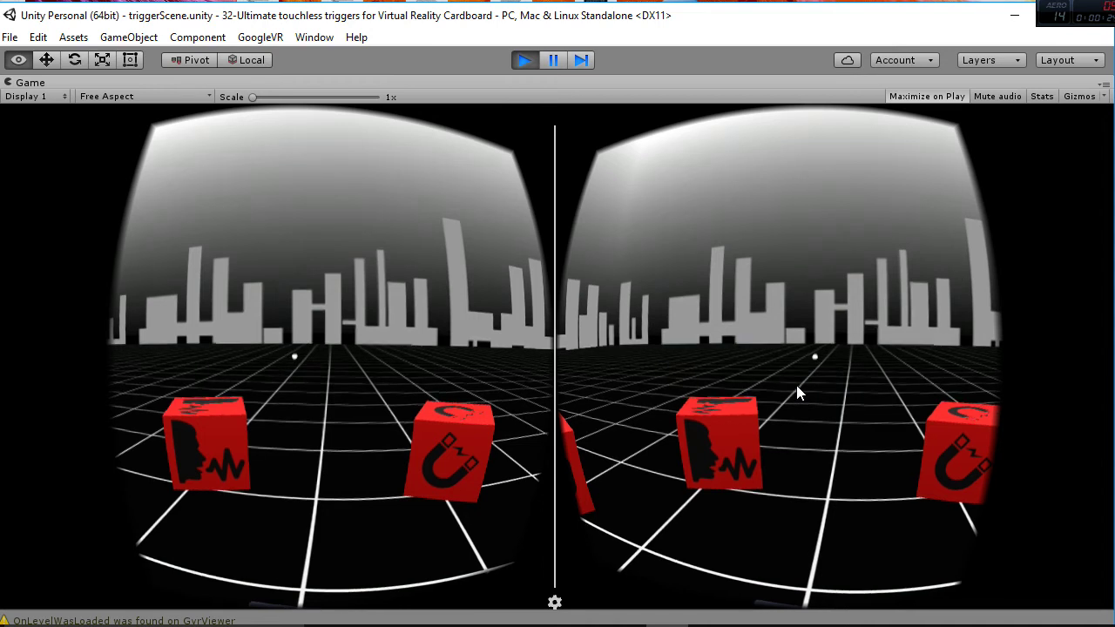
{"action": "key", "text": "alt"}
{"action": "key", "text": "alt"}
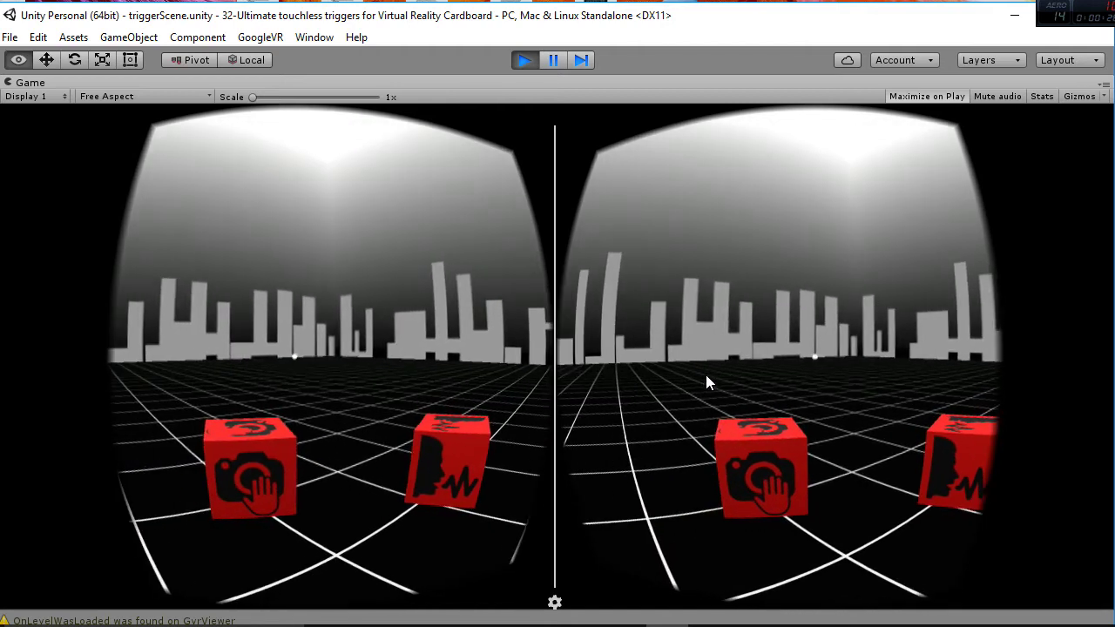
{"action": "key", "text": "alt"}
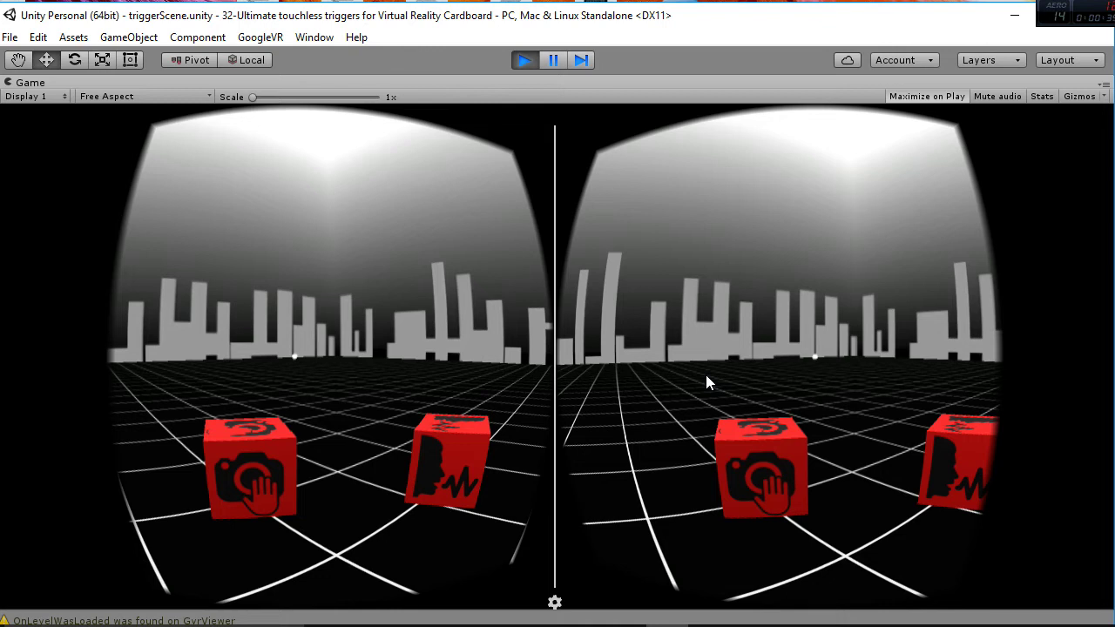
Aim the gaze reticle at the camera cube to test its hover and trigger response.
{"action": "key", "text": "alt"}
{"action": "mouse_move", "coordinate": [679, 525]}
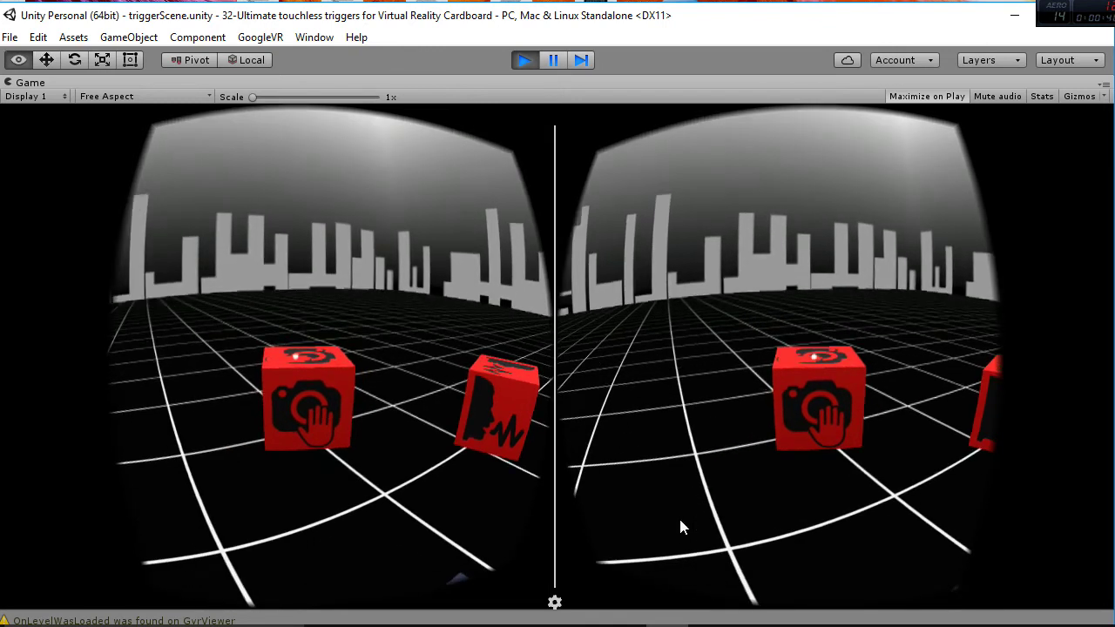
{"action": "mouse_move", "coordinate": [772, 525]}
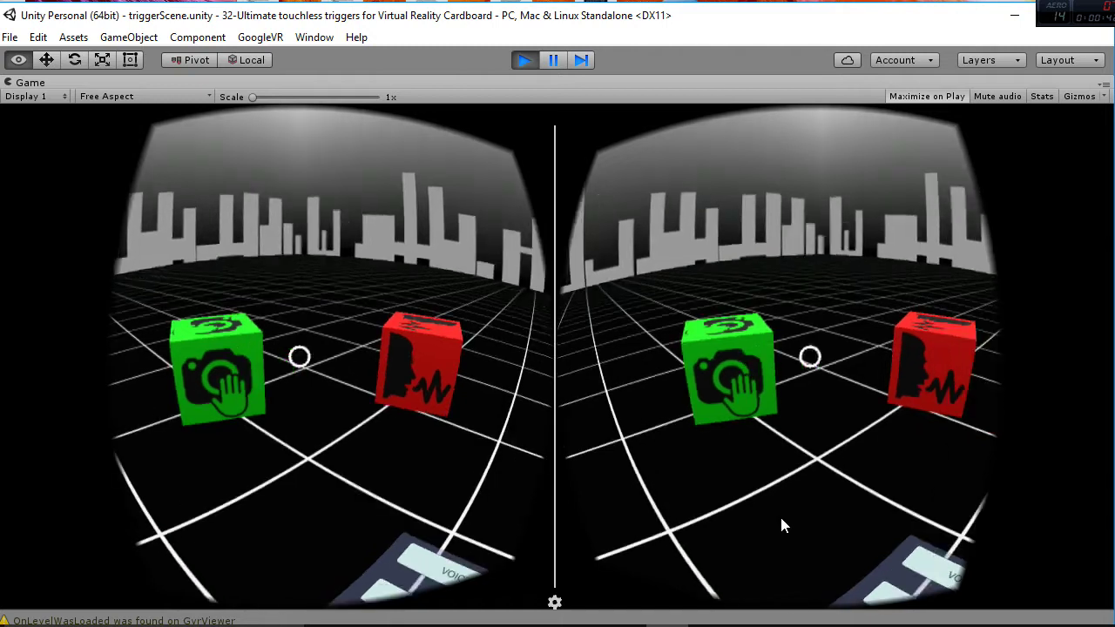
{"action": "mouse_move", "coordinate": [610, 518]}
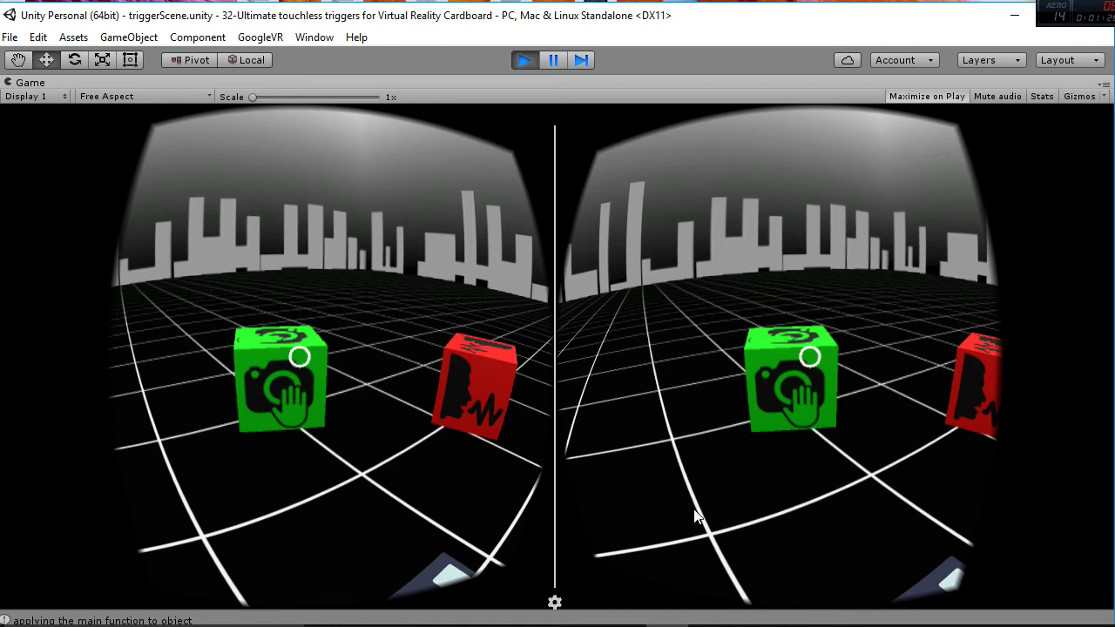
Aim the gaze reticle on and off the voice cube to test its trigger response.
{"action": "key", "text": "alt"}
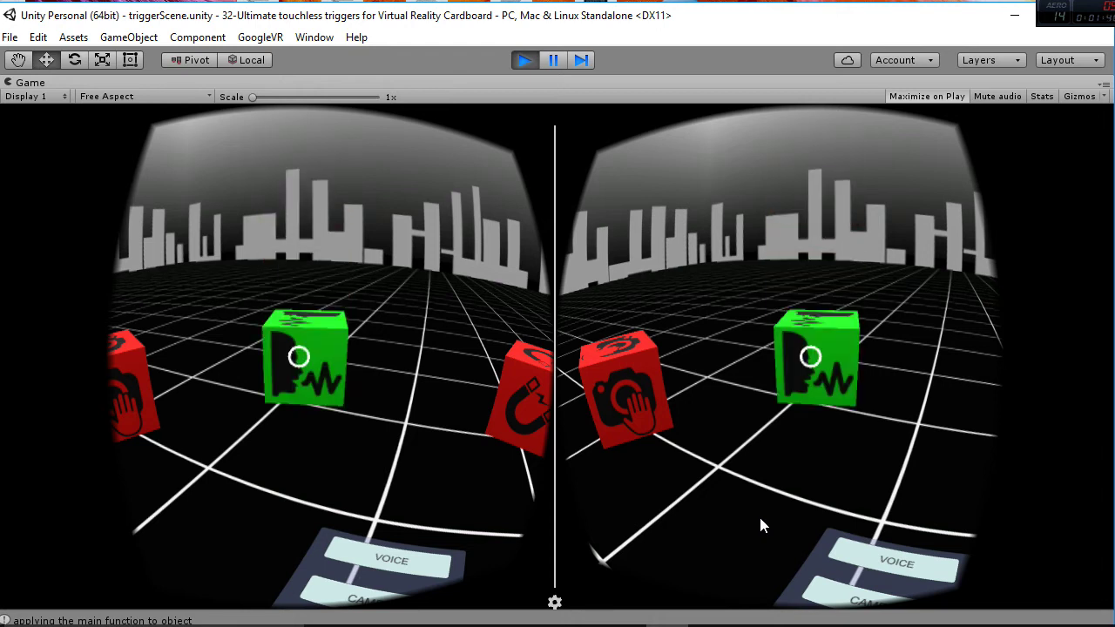
{"action": "key", "text": "alt"}
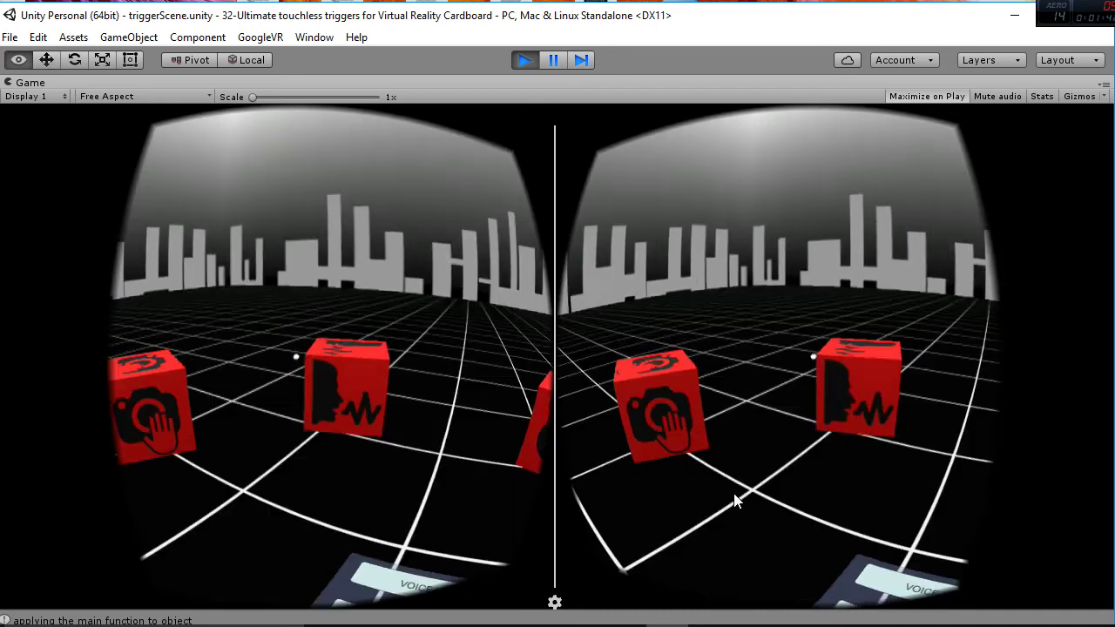
{"action": "key", "text": "alt"}
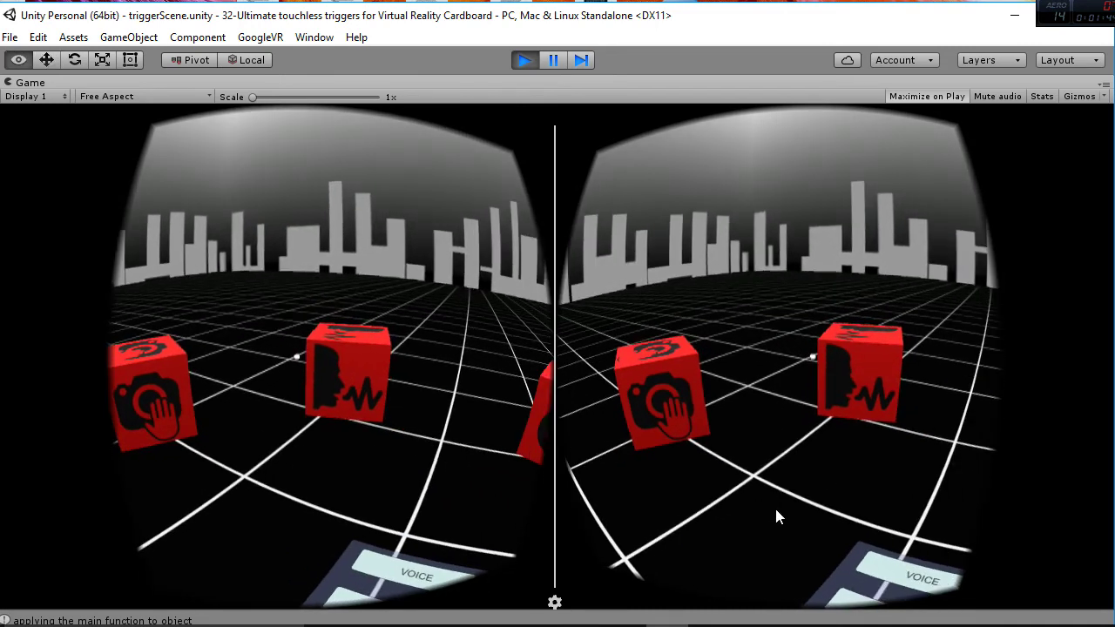
{"action": "key", "text": "alt"}
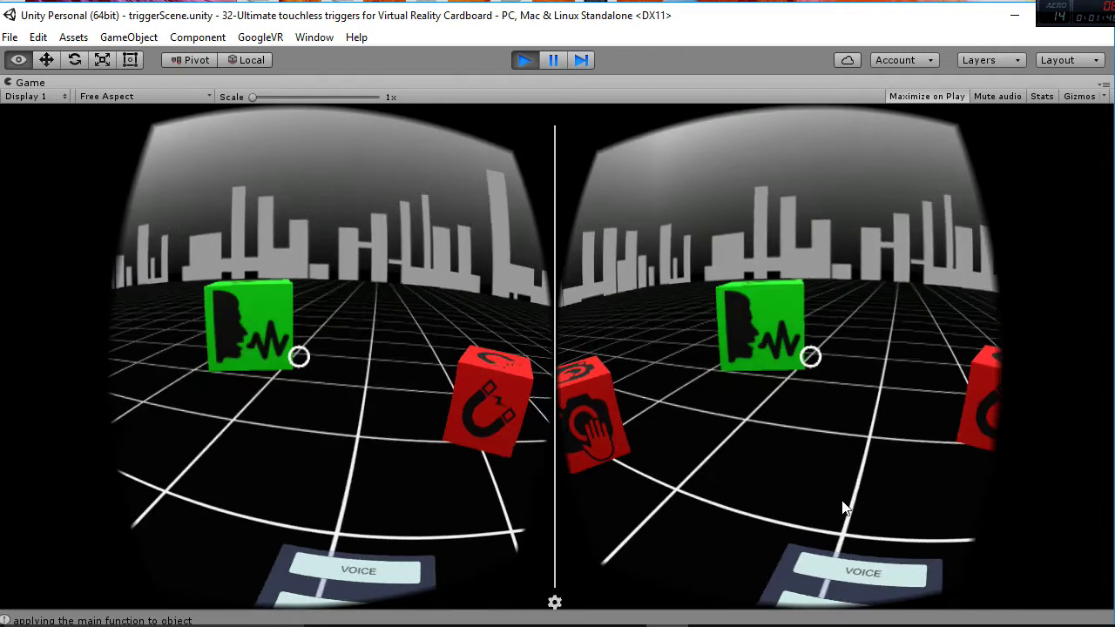
{"action": "key", "text": "alt"}
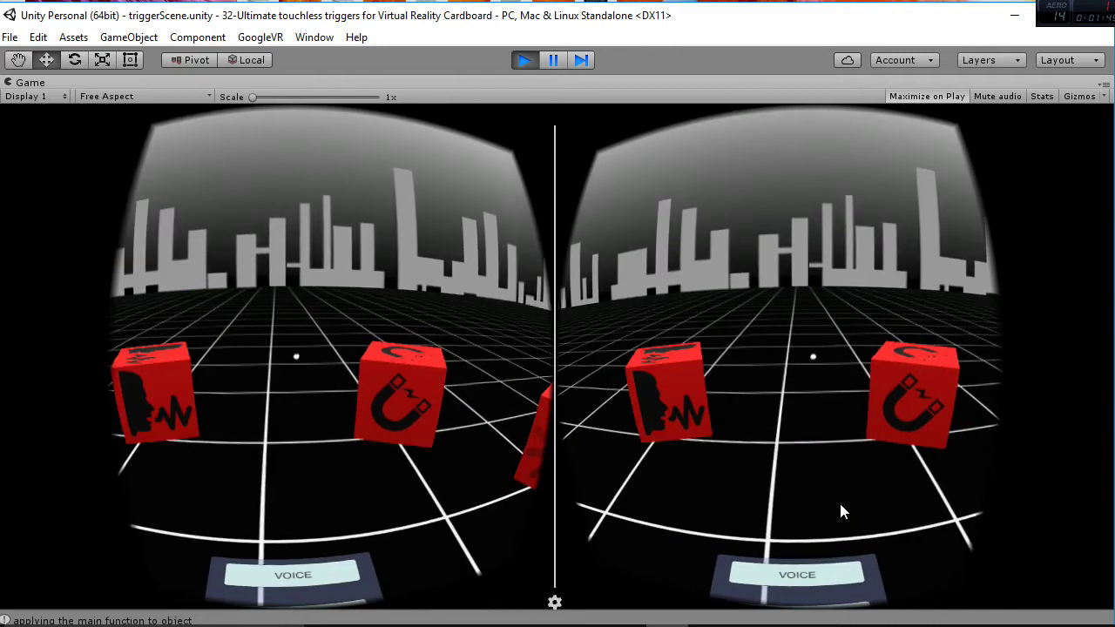
{"action": "key", "text": "alt"}
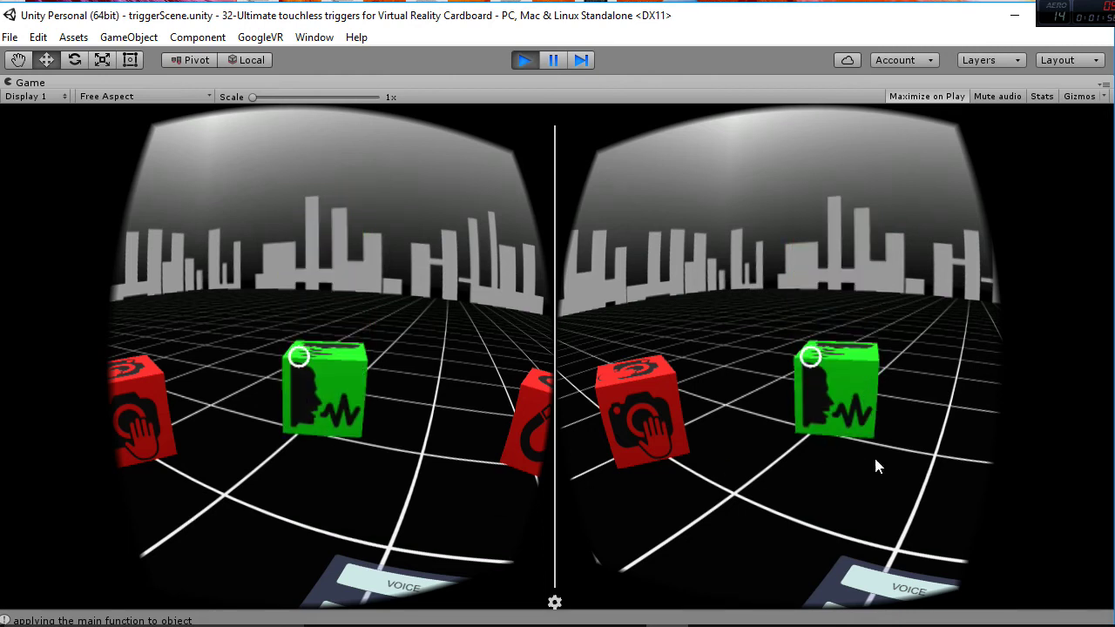
{"action": "key", "text": "alt"}
{"action": "key", "text": "alt"}
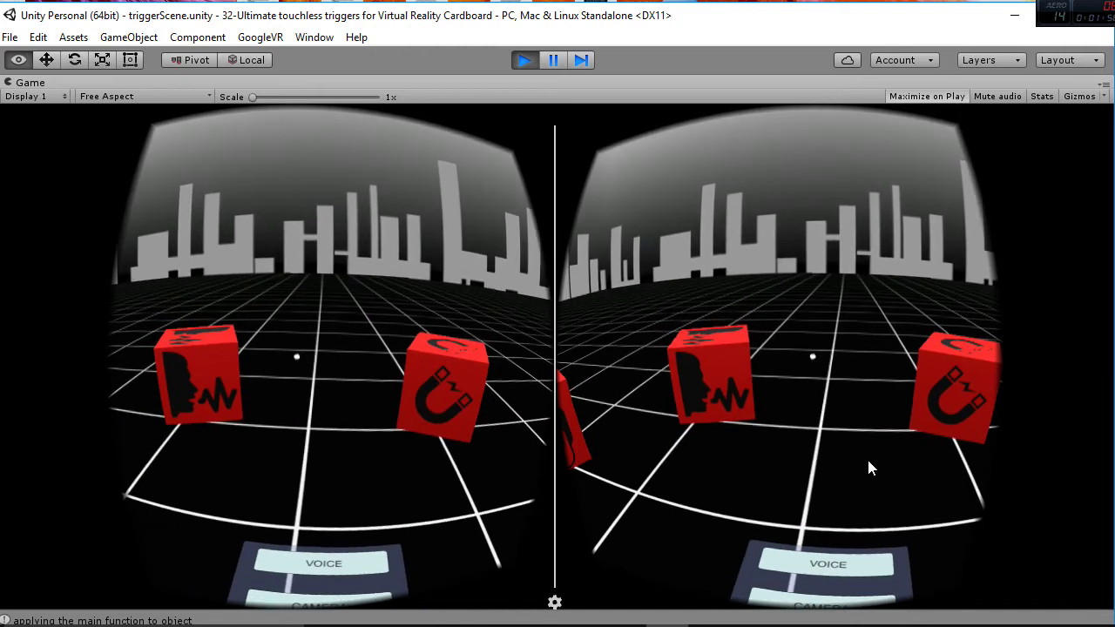
{"action": "key", "text": "alt"}
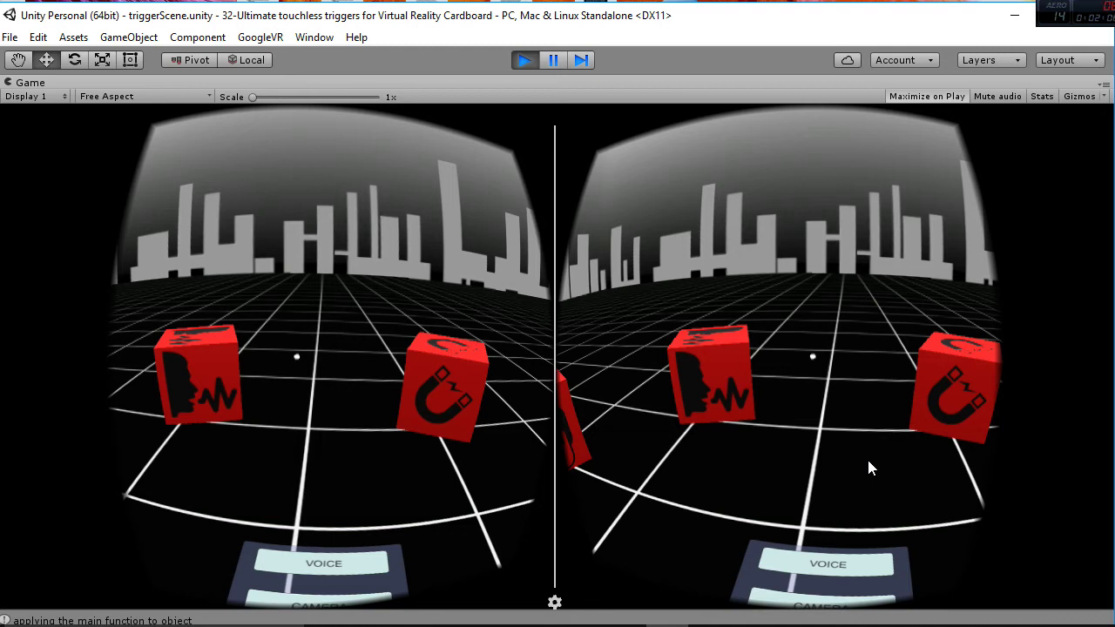
Test the gaze response of the magnet cube and the timed trigger of the loading cube.
{"action": "key", "text": "alt"}
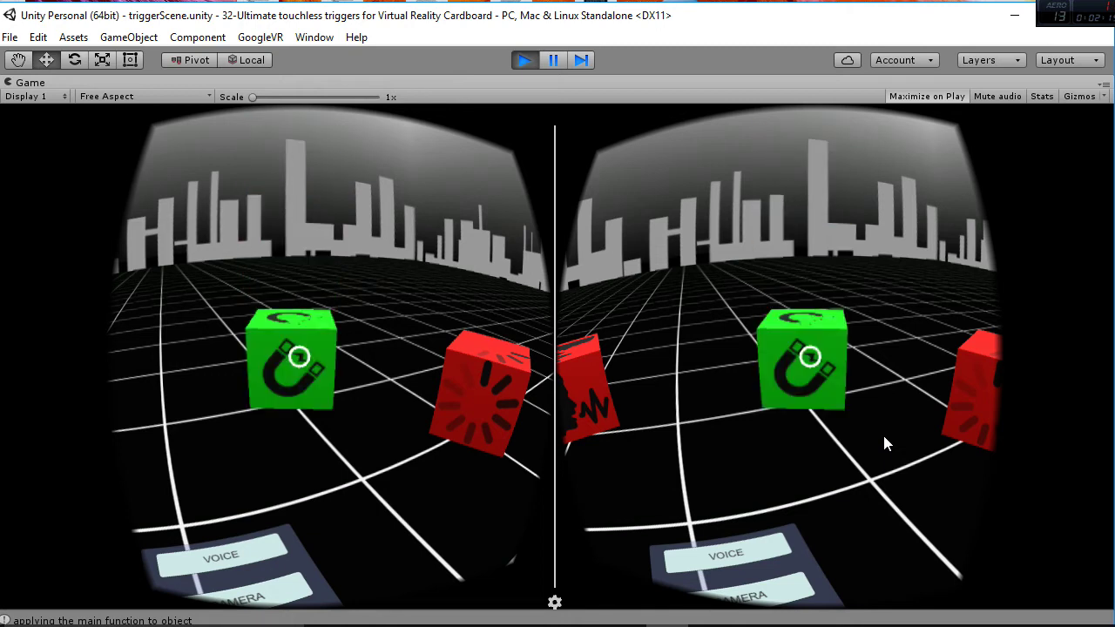
{"action": "key", "text": "alt"}
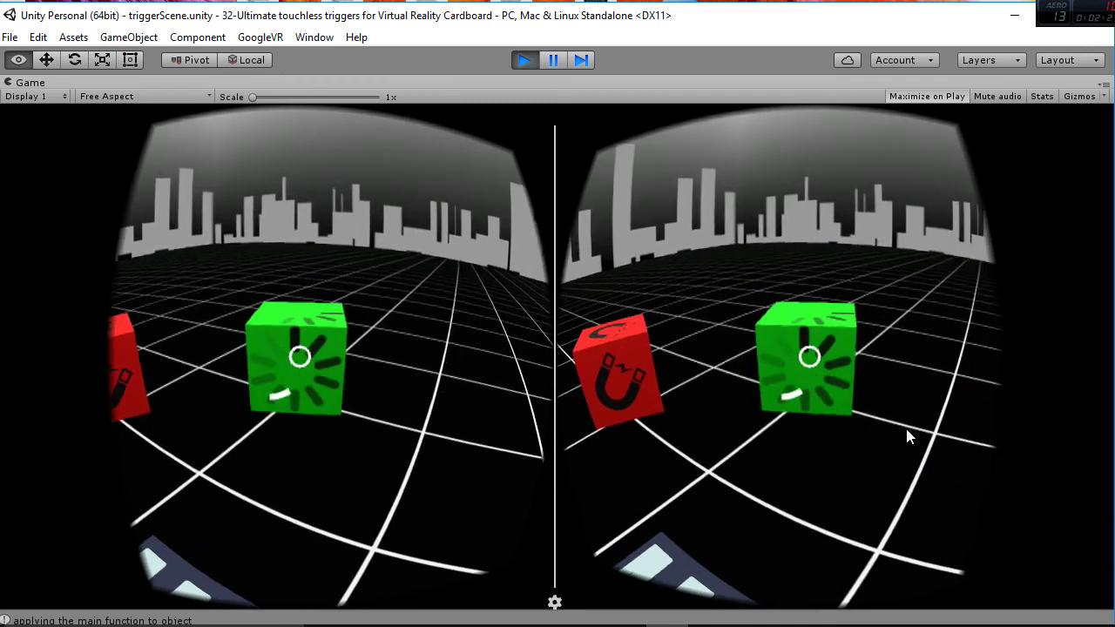
{"action": "key", "text": "alt"}
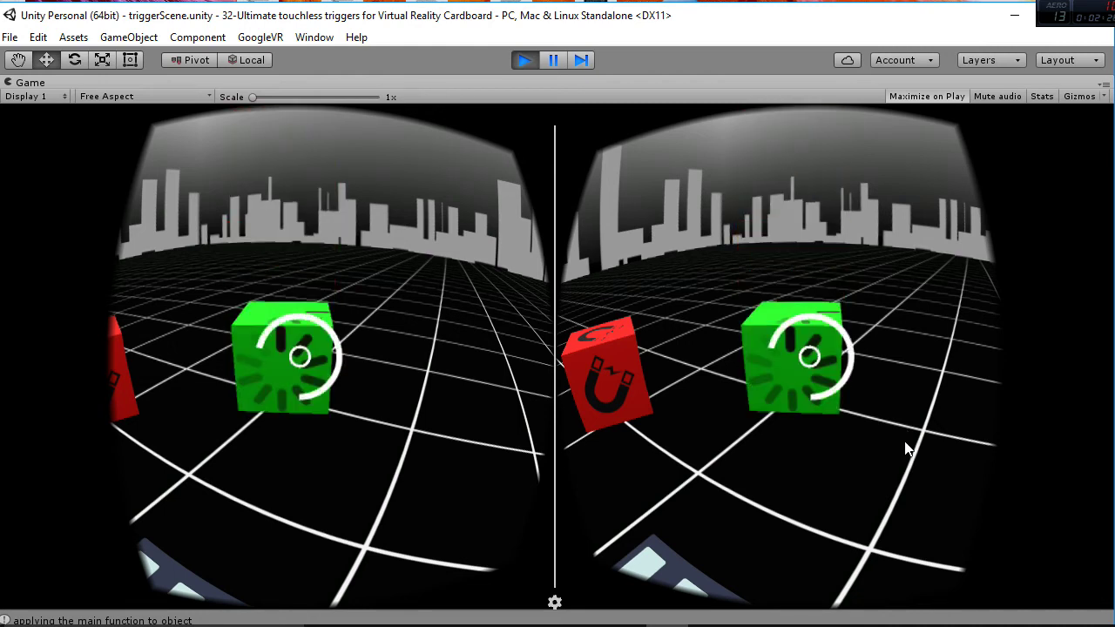
Look down at the floor button panel and aim the reticle at its VOICE button to test it.
{"action": "key", "text": "alt"}
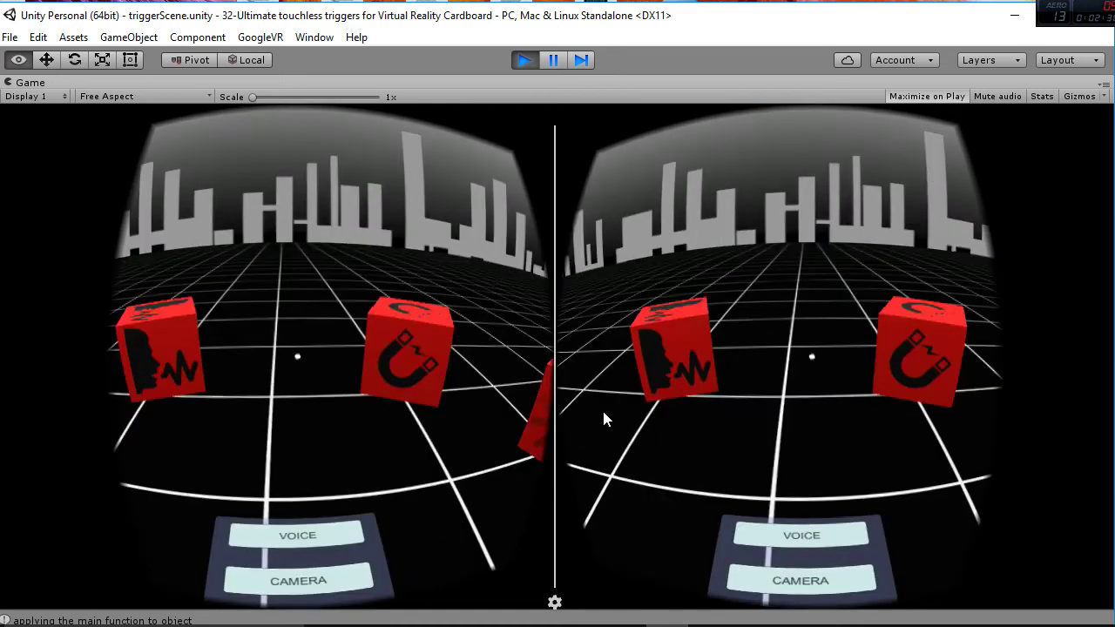
{"action": "key", "text": "alt"}
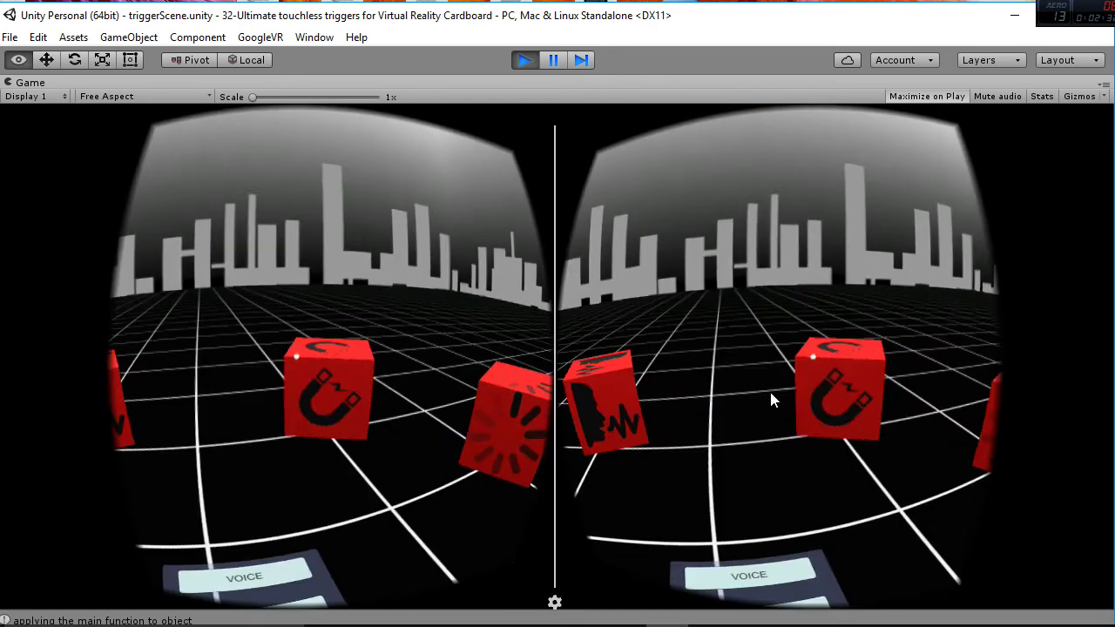
{"action": "key", "text": "alt"}
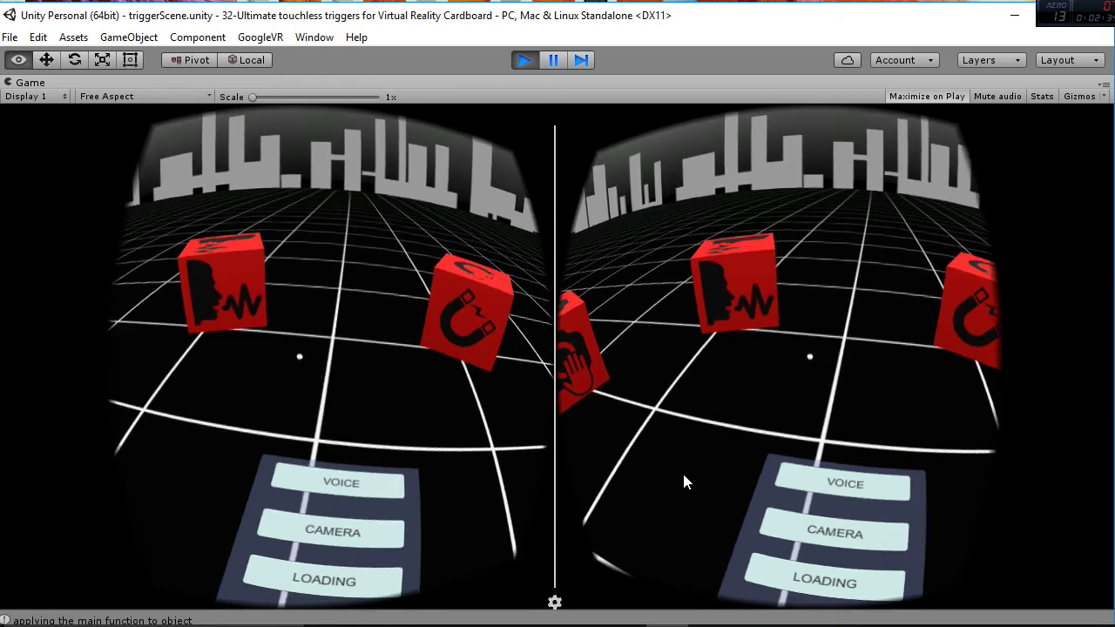
{"action": "key", "text": "alt"}
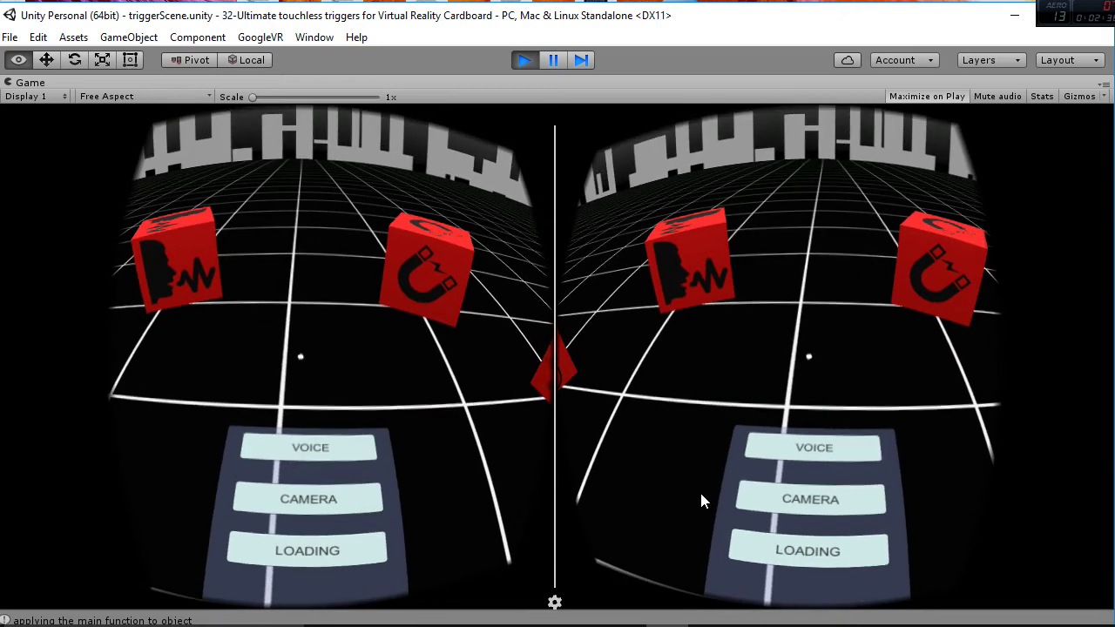
{"action": "key", "text": "alt"}
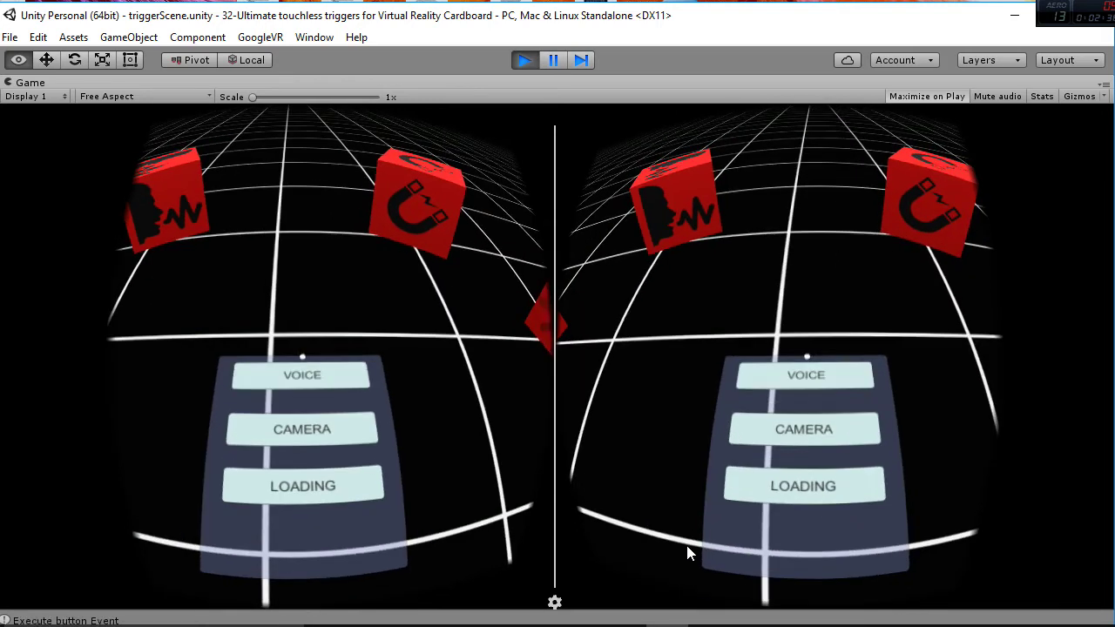
{"action": "key", "text": "alt"}
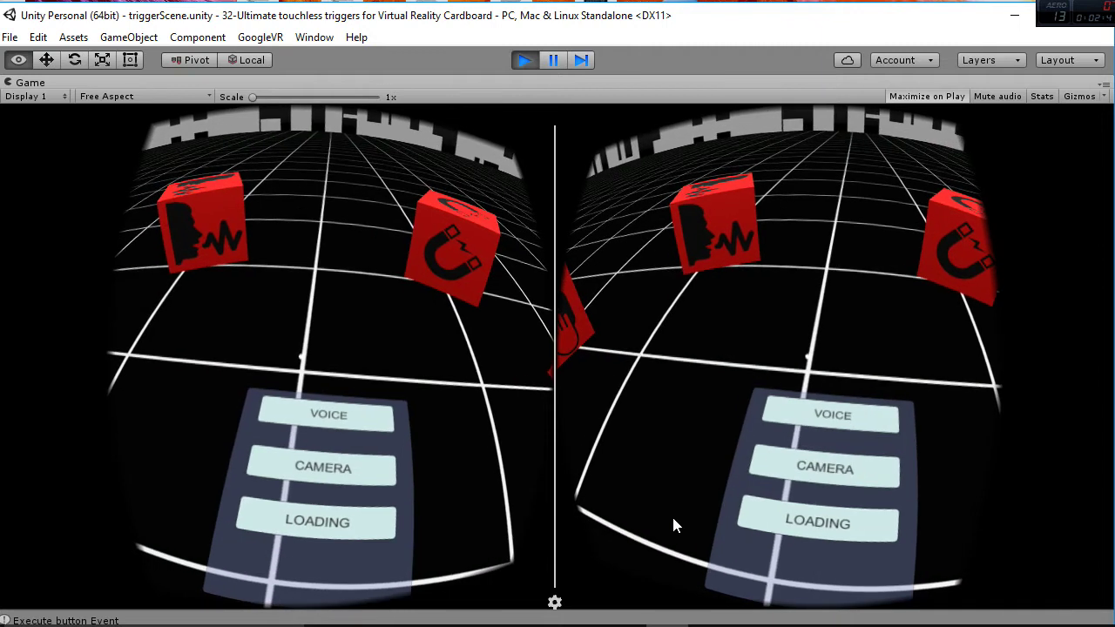
{"action": "key", "text": "alt"}
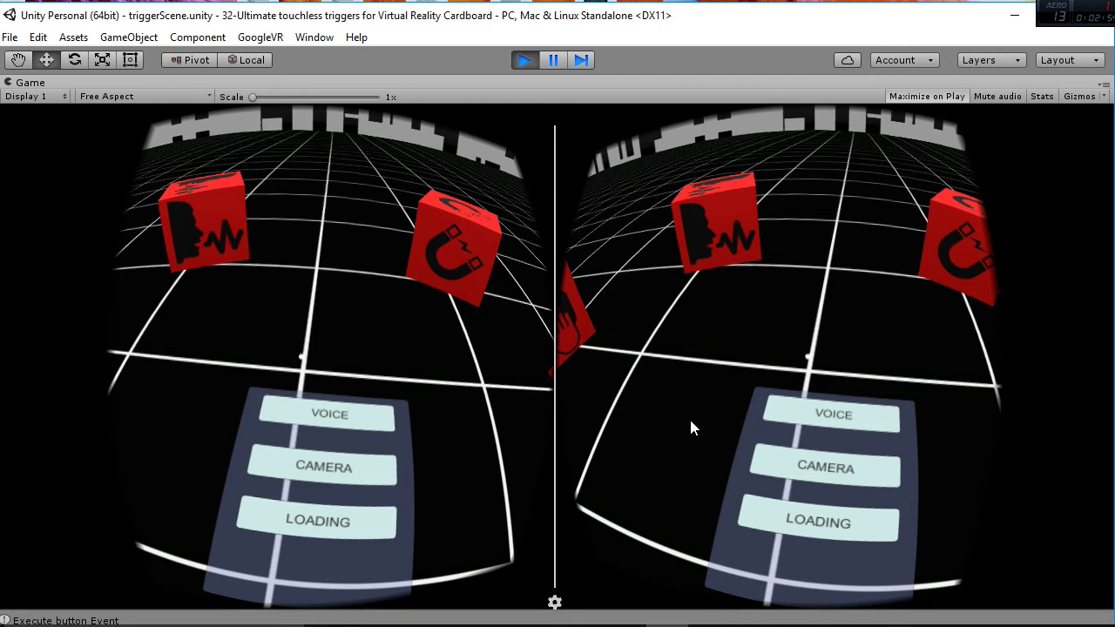
{"action": "key", "text": "alt"}
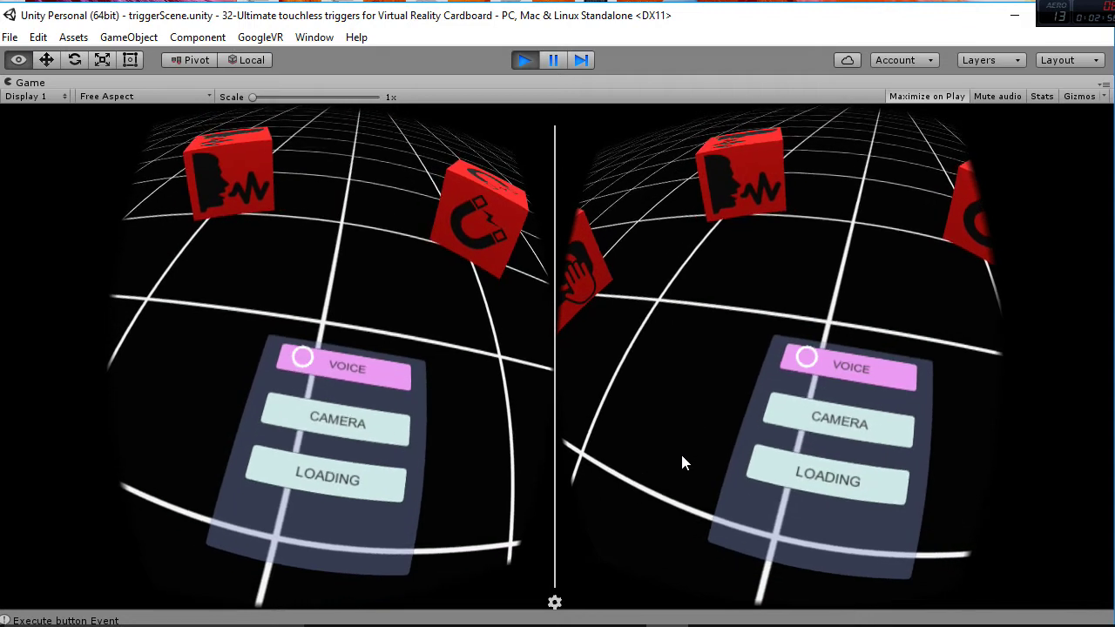
{"action": "key", "text": "alt"}
{"action": "key", "text": "alt"}
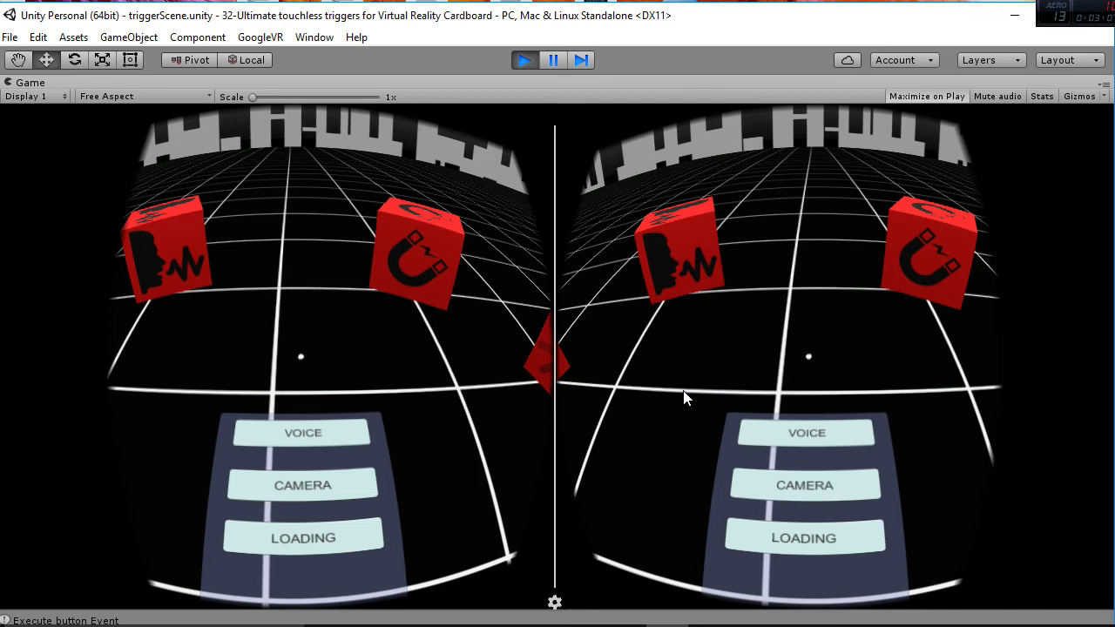
Aim the reticle at the floor panel's CAMERA and LOADING buttons to test their triggers.
{"action": "key", "text": "alt"}
{"action": "key", "text": "alt"}
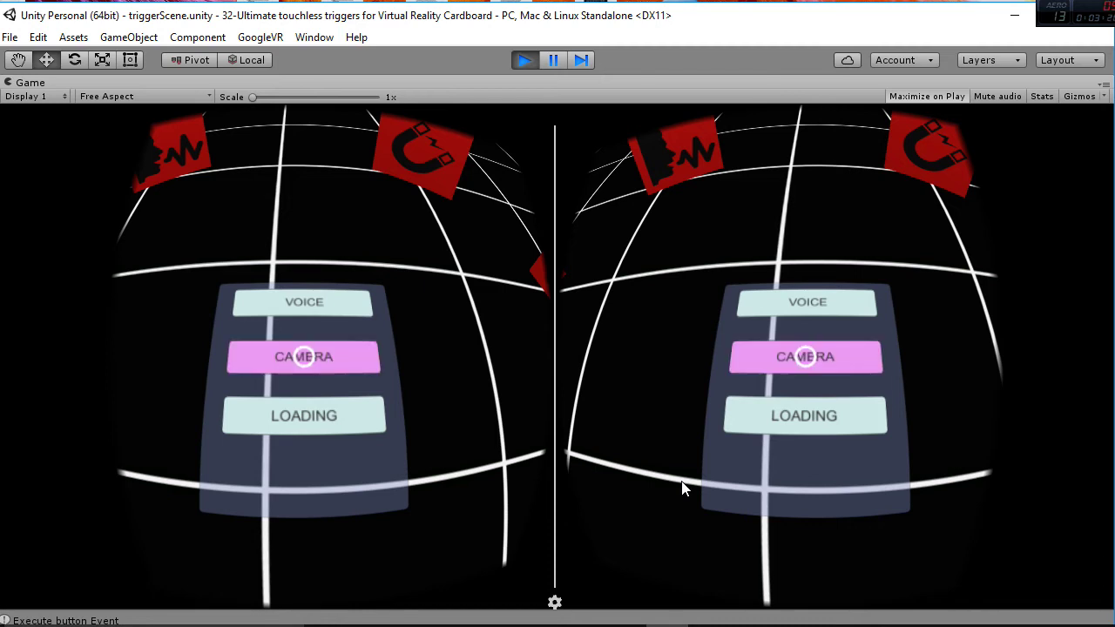
{"action": "key", "text": "alt"}
{"action": "mouse_move", "coordinate": [687, 539]}
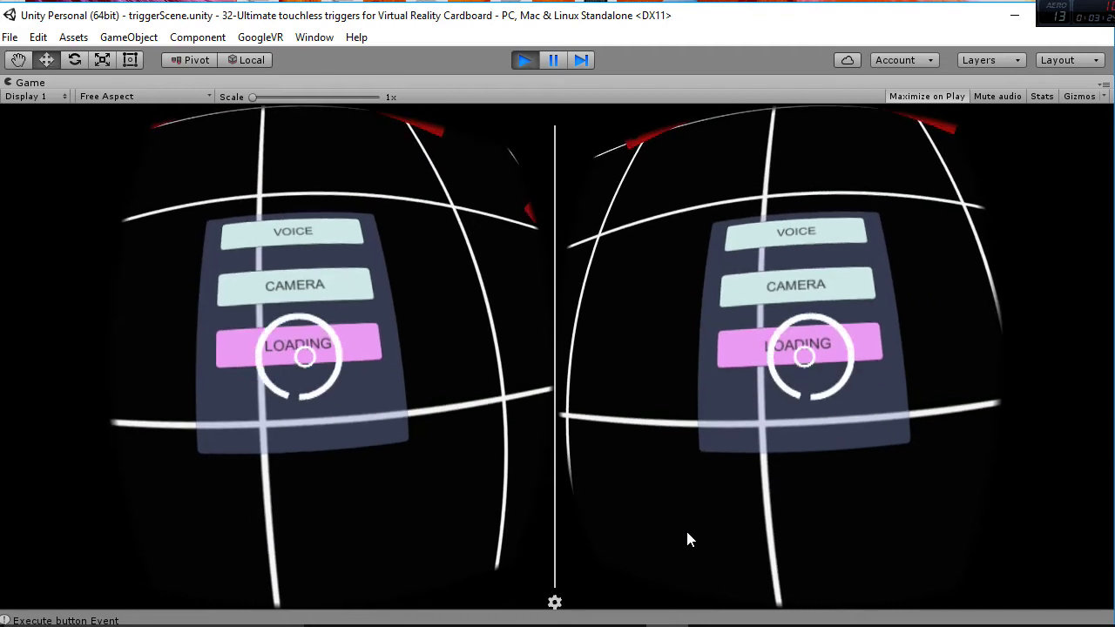
{"action": "mouse_move", "coordinate": [754, 502]}
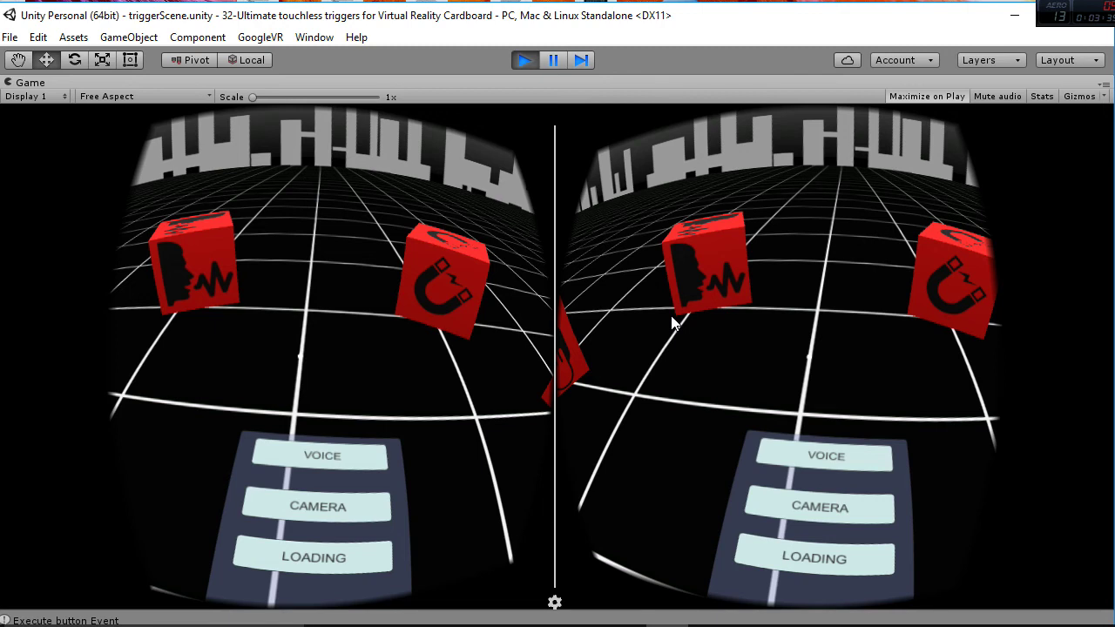
Stop the running scene and clear the logged console messages.
{"action": "key", "text": "alt"}
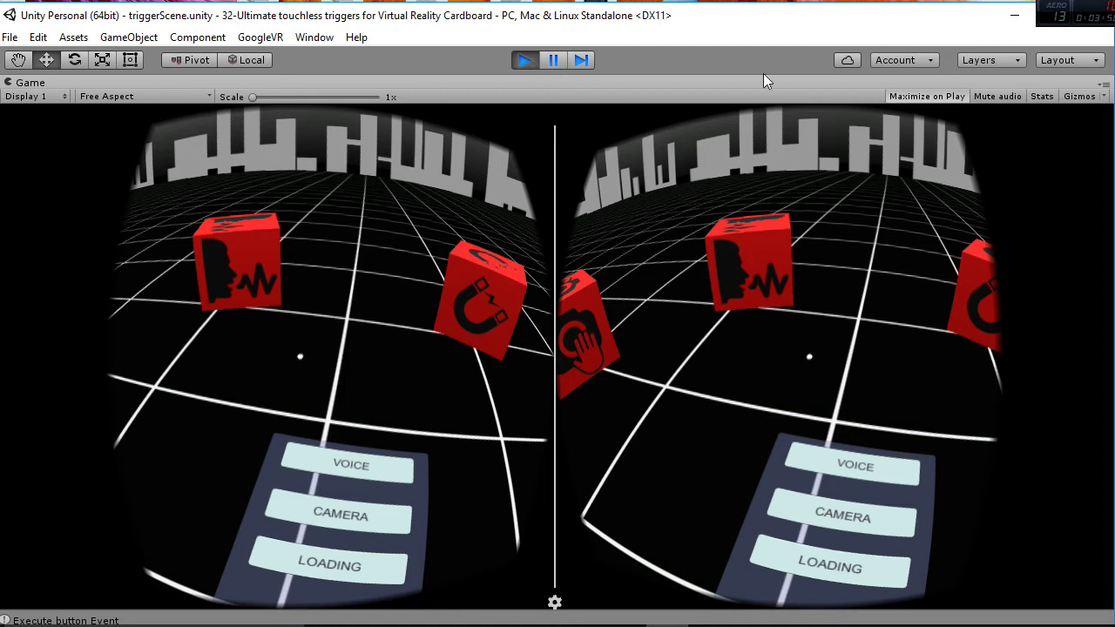
{"action": "left_click", "coordinate": [526, 60]}
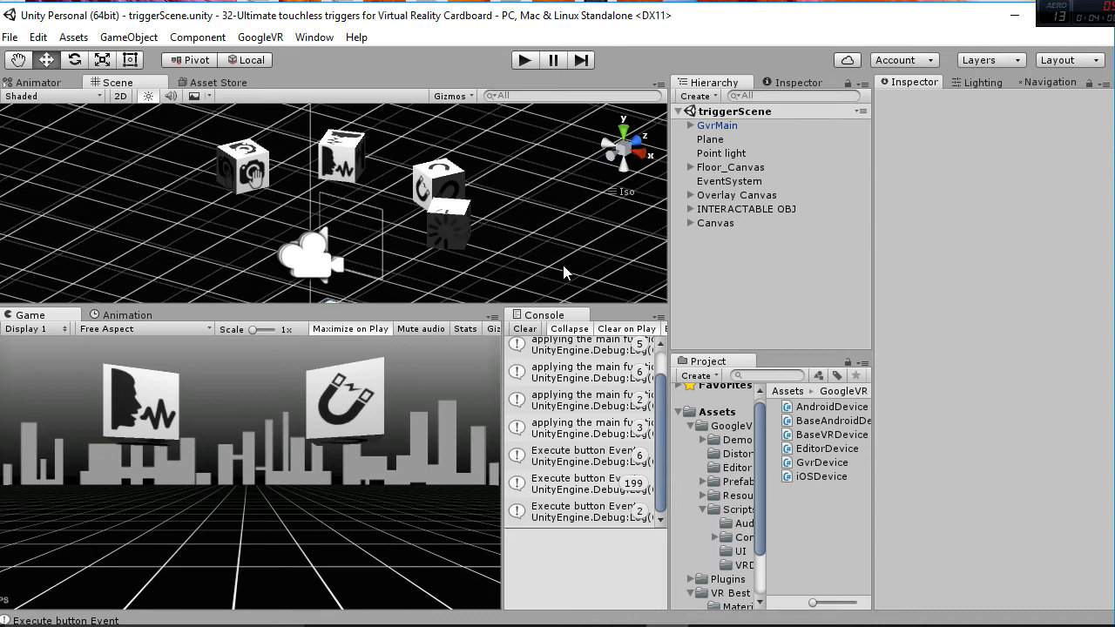
{"action": "left_click", "coordinate": [525, 330]}
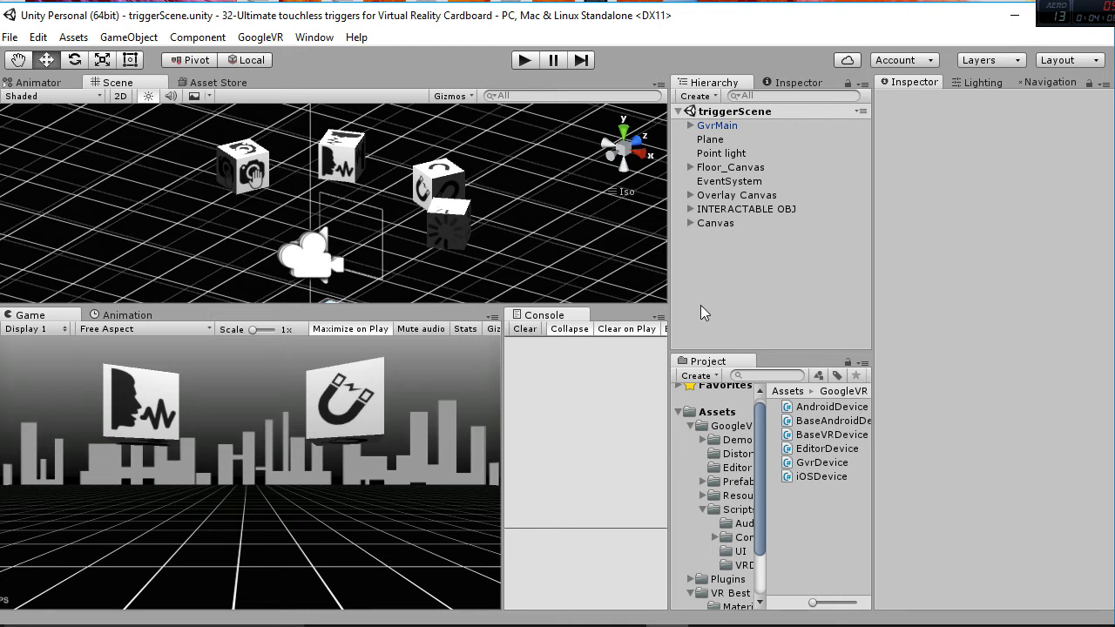
Disable Use Micro Input and Use Camera Input in GvrMain's No Touch Trigger script.
{"action": "left_click", "coordinate": [690, 125]}
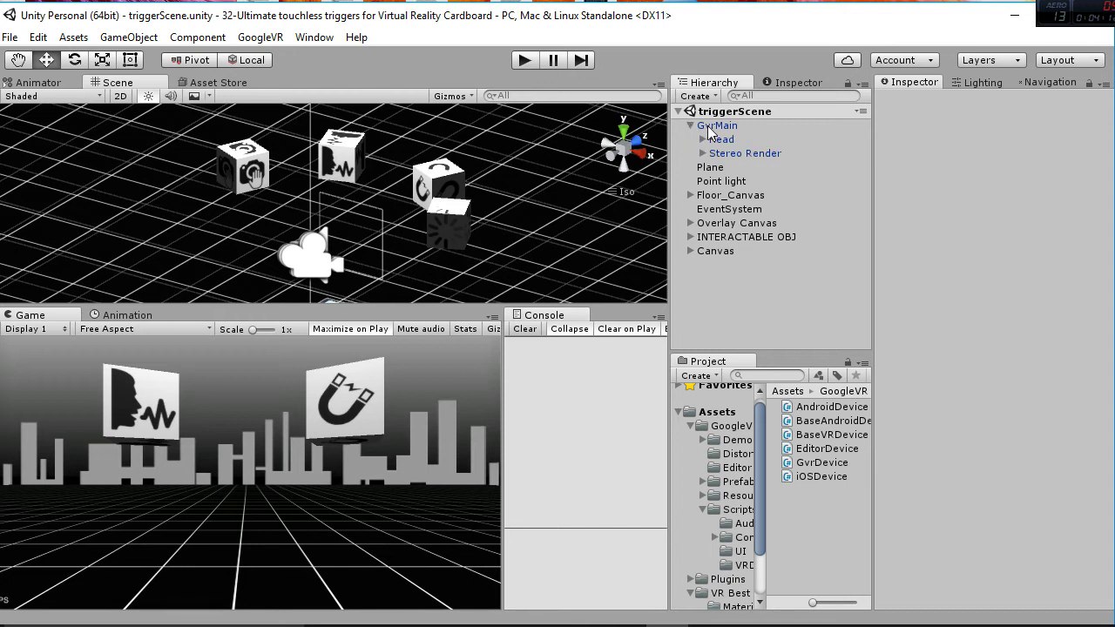
{"action": "left_click", "coordinate": [712, 127]}
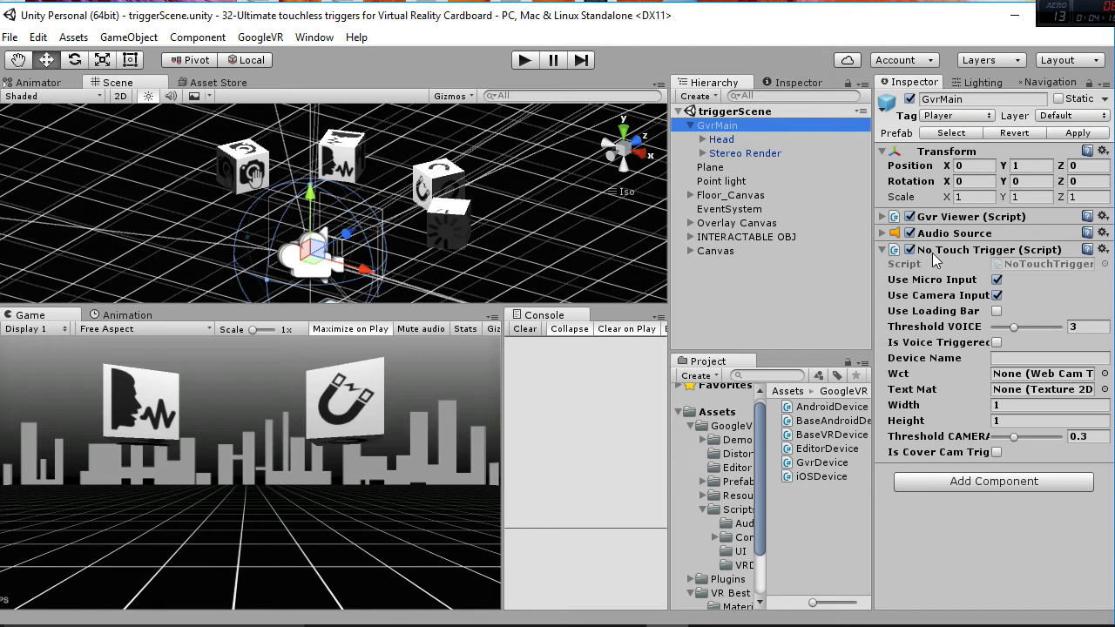
{"action": "left_click", "coordinate": [998, 290]}
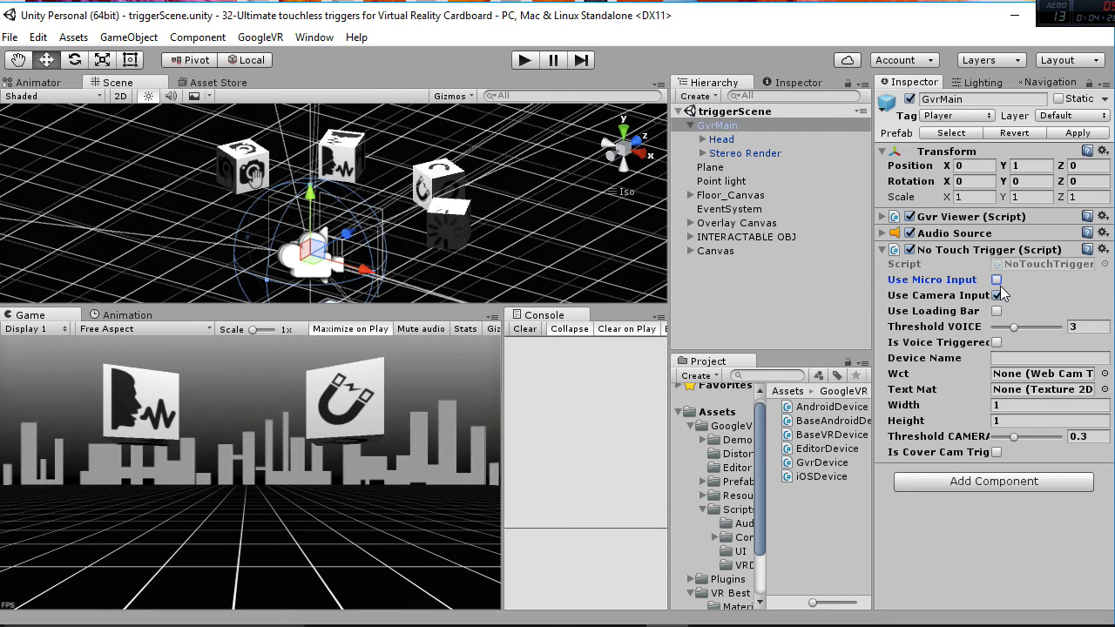
{"action": "left_click", "coordinate": [997, 295]}
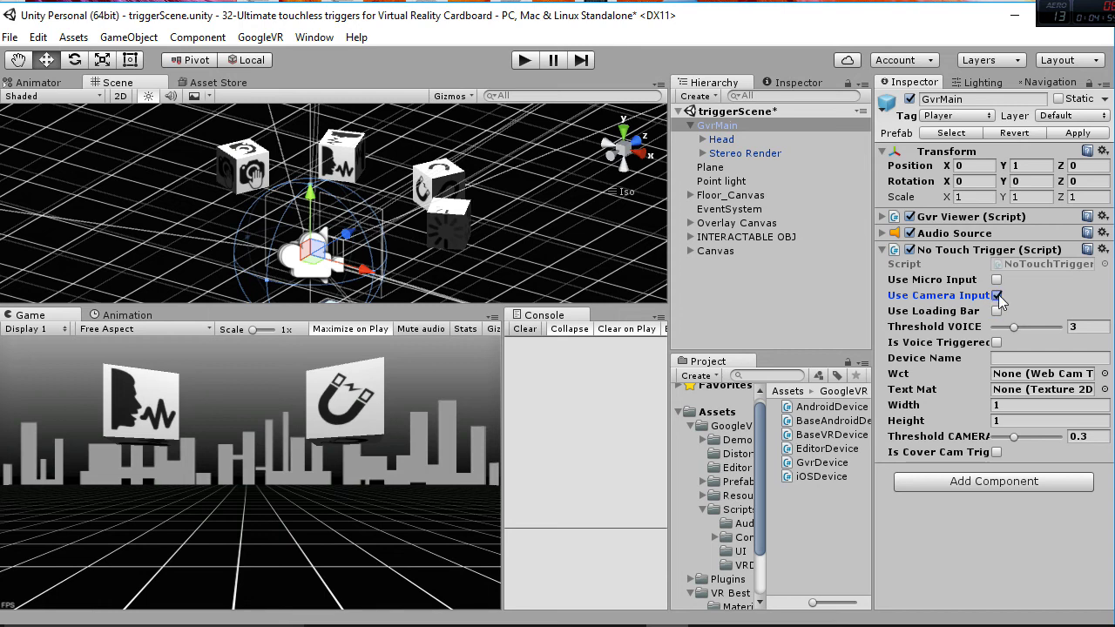
{"action": "left_click", "coordinate": [995, 280]}
{"action": "left_click", "coordinate": [996, 281]}
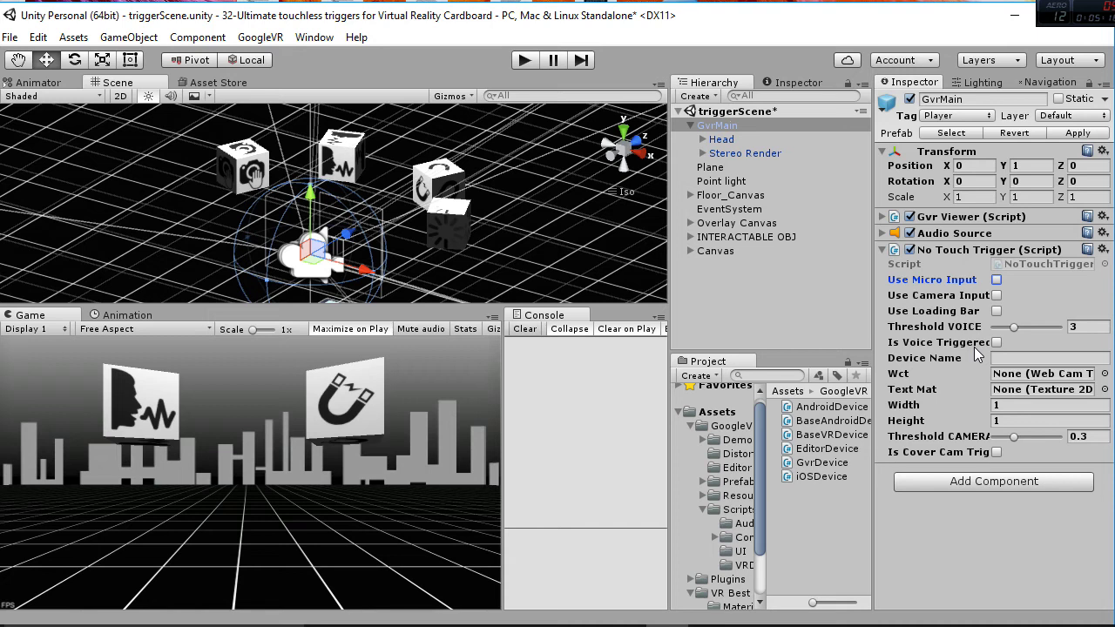
Try a Threshold VOICE of 4 in the No Touch Trigger script and set it back to 3.
{"action": "mouse_move", "coordinate": [1013, 328]}
{"action": "left_mouse_down"}
{"action": "mouse_move", "coordinate": [1048, 333]}
{"action": "mouse_move", "coordinate": [1020, 336]}
{"action": "left_mouse_up"}
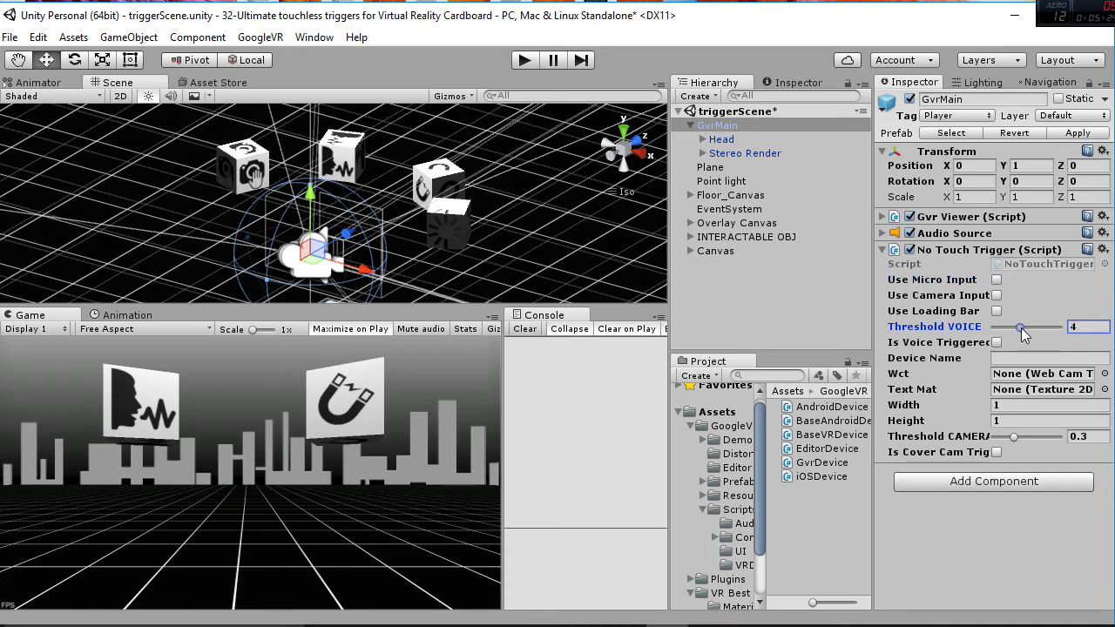
{"action": "left_click", "coordinate": [1095, 326]}
{"action": "type", "text": "3"}
{"action": "left_click", "coordinate": [1025, 582]}
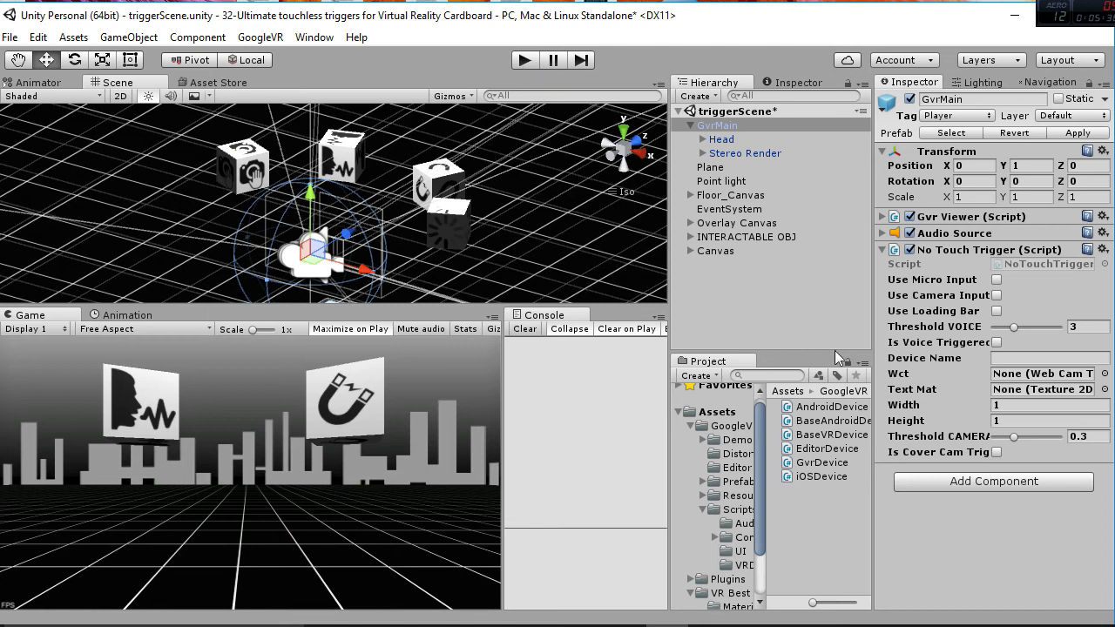
Toggle the No Touch Trigger script's cover-camera and voice triggered flags on and back off.
{"action": "left_click", "coordinate": [996, 453]}
{"action": "left_click", "coordinate": [997, 343]}
{"action": "left_click", "coordinate": [997, 452]}
{"action": "left_click", "coordinate": [996, 343]}
Assign blockCameraTrigger's Focus On Object script to its Pointer Exit event and choose the OnGazeExit function.
{"action": "left_click", "coordinate": [691, 238]}
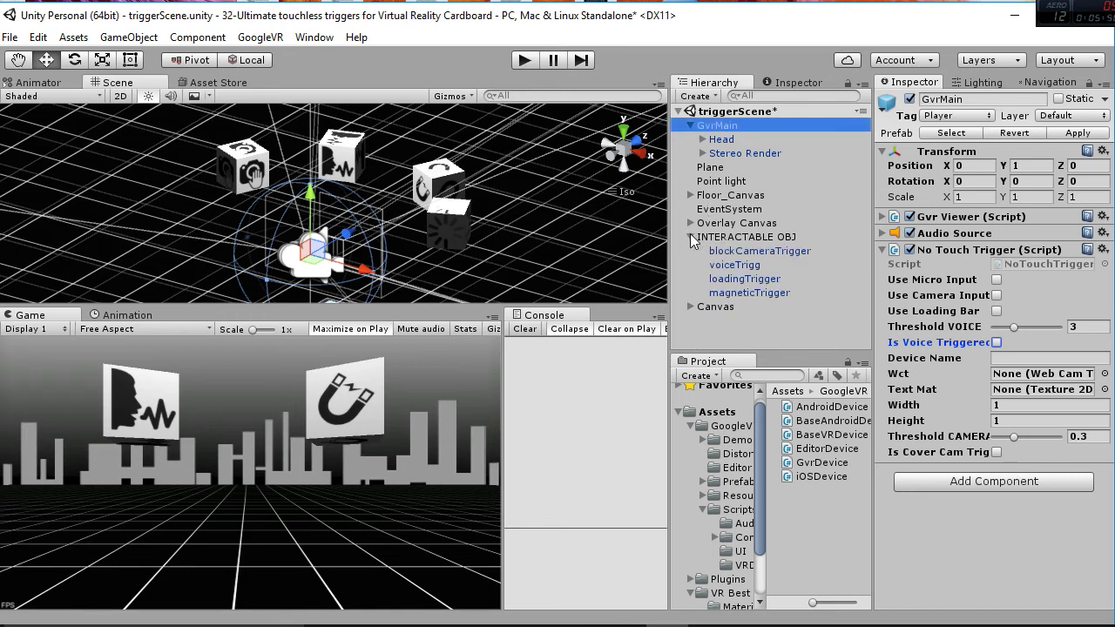
{"action": "left_click", "coordinate": [763, 250]}
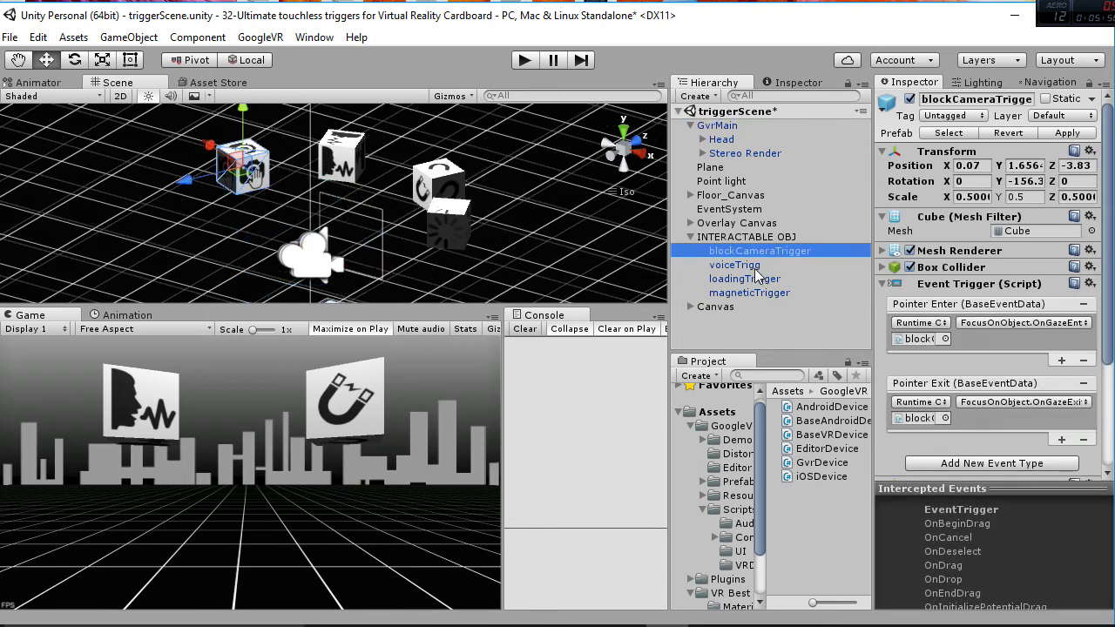
{"action": "left_click", "coordinate": [884, 284]}
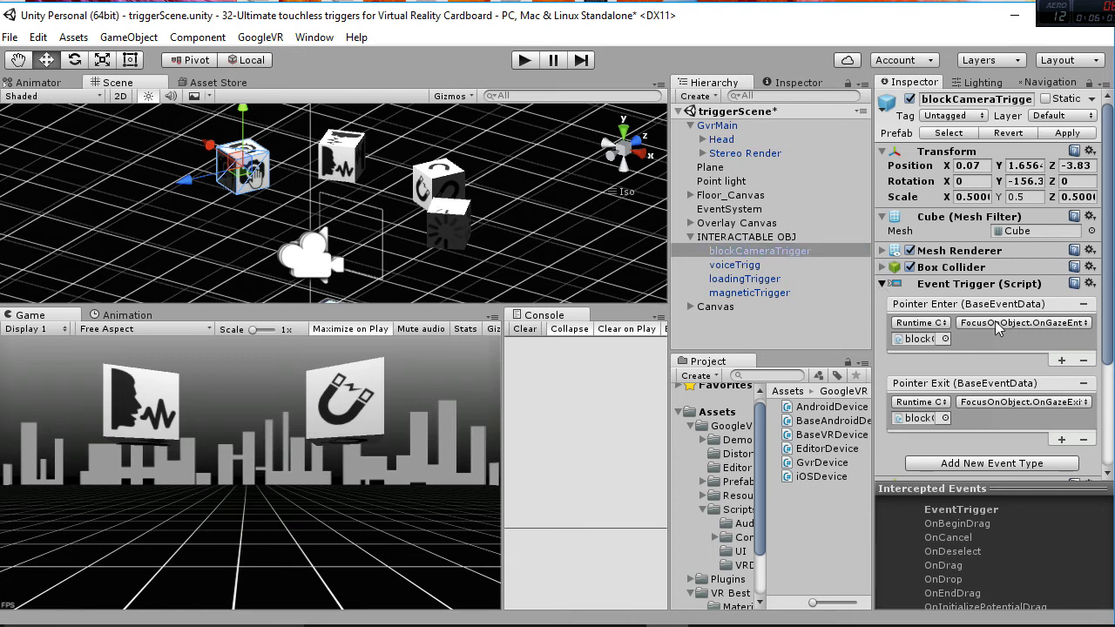
{"action": "left_click", "coordinate": [890, 285]}
{"action": "scroll", "coordinate": [941, 321], "scroll_direction": "down", "scroll_amount": 3}
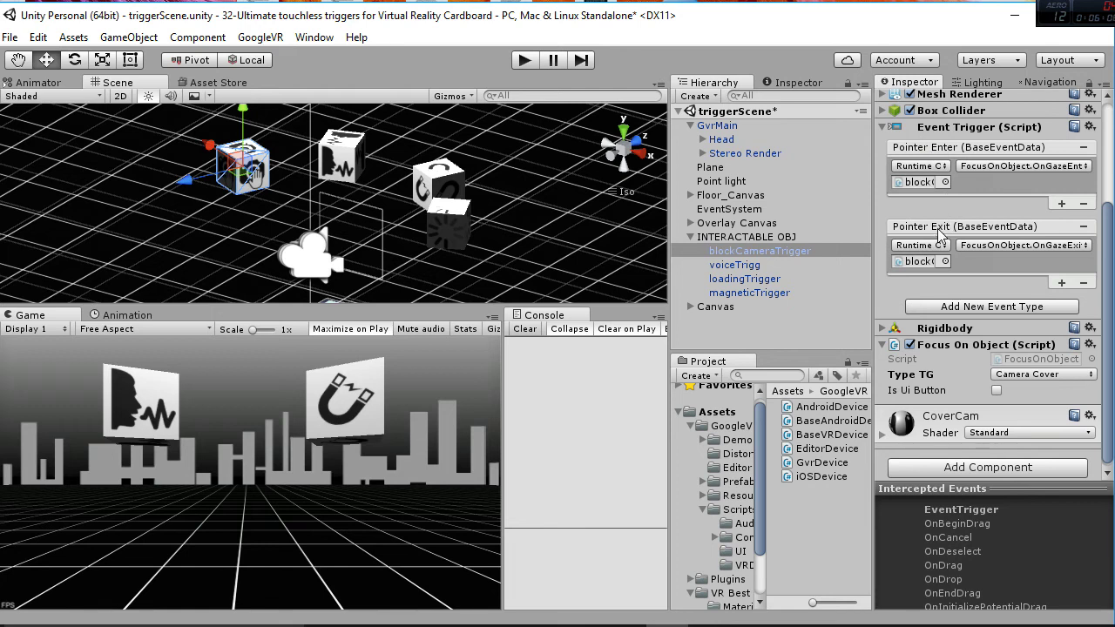
{"action": "left_click_drag", "start_coordinate": [930, 350], "coordinate": [920, 269]}
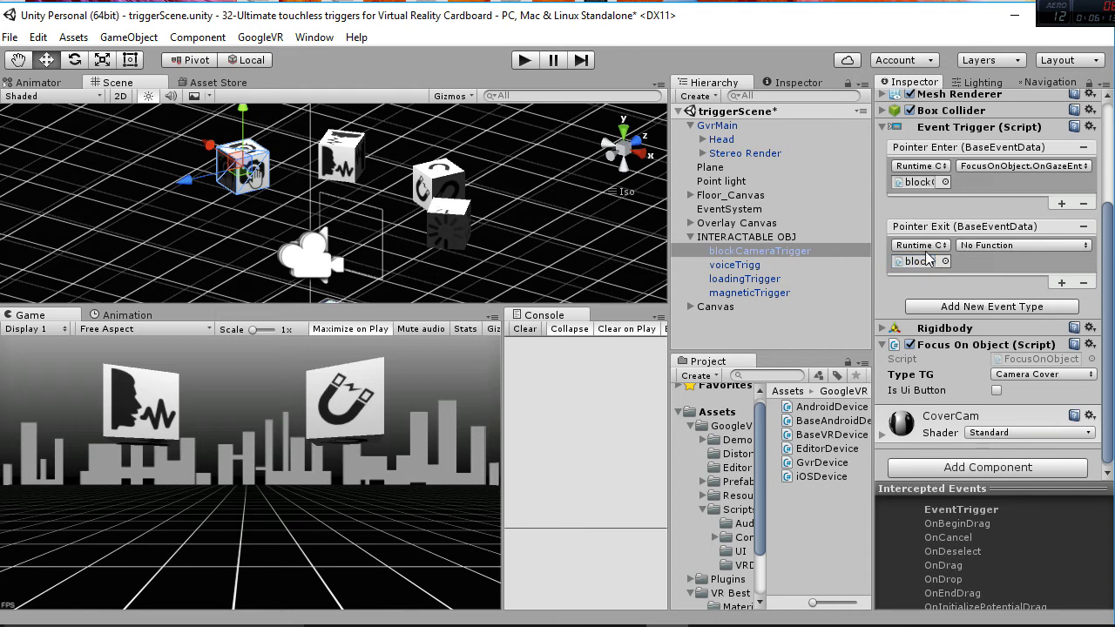
{"action": "left_click", "coordinate": [981, 245]}
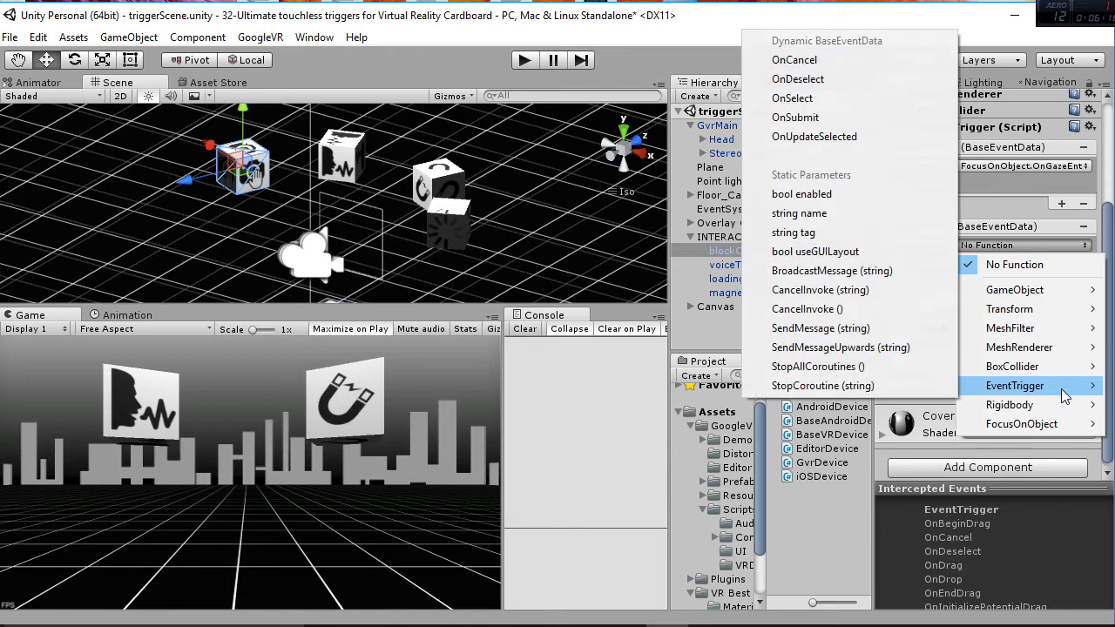
{"action": "mouse_move", "coordinate": [1061, 429]}
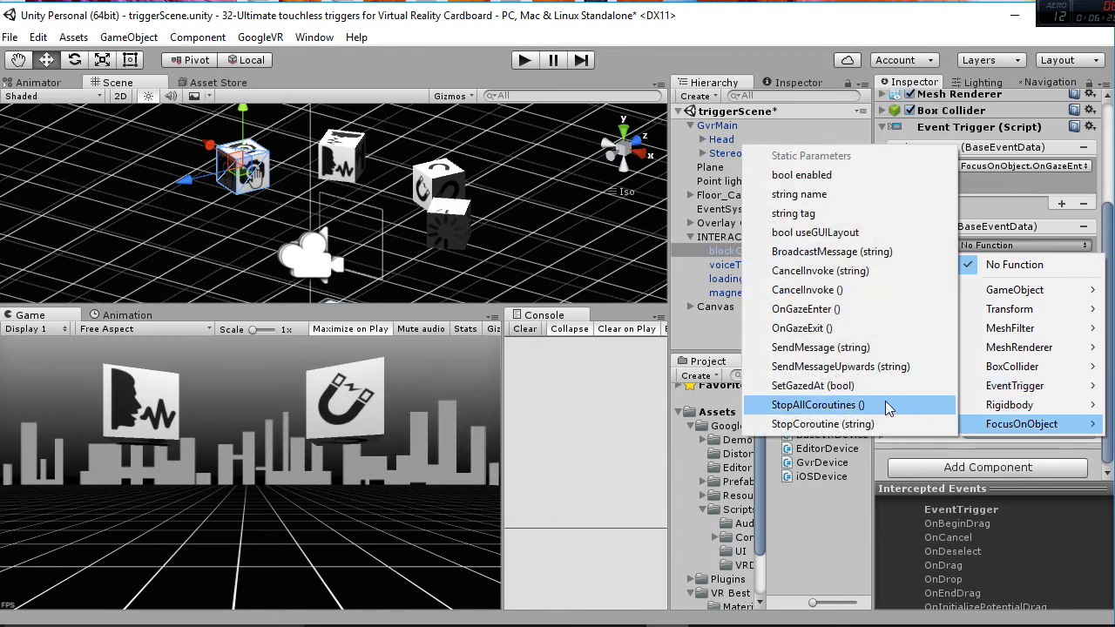
{"action": "left_click", "coordinate": [832, 328]}
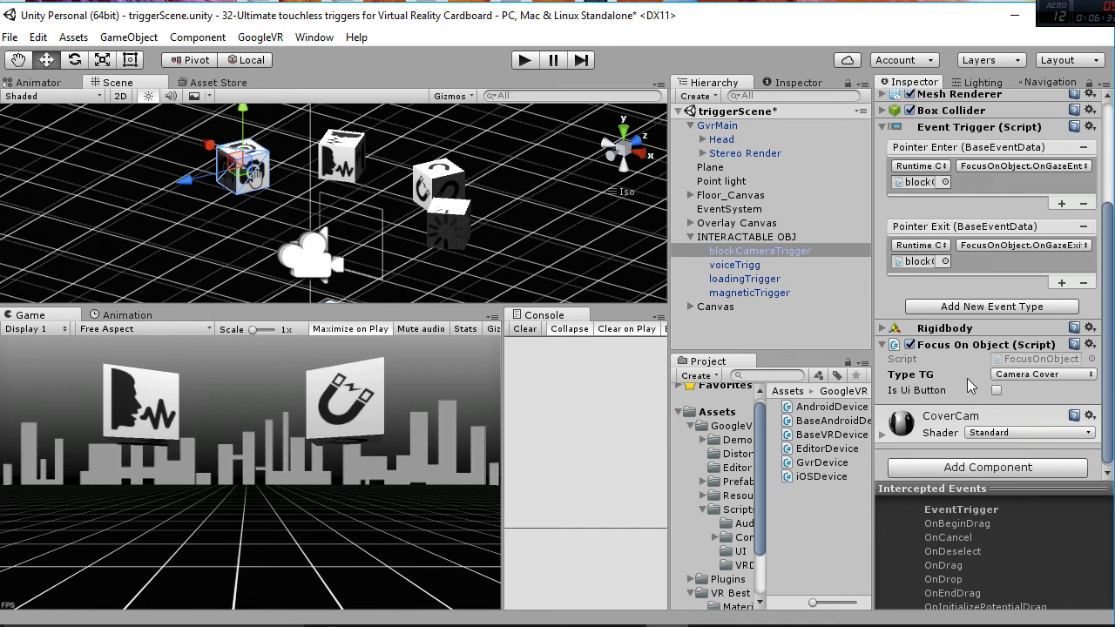
Set blockCameraTrigger's Type TG to Loading Bar and test the camera cube with the gaze reticle in a scene run.
{"action": "left_click", "coordinate": [1014, 375]}
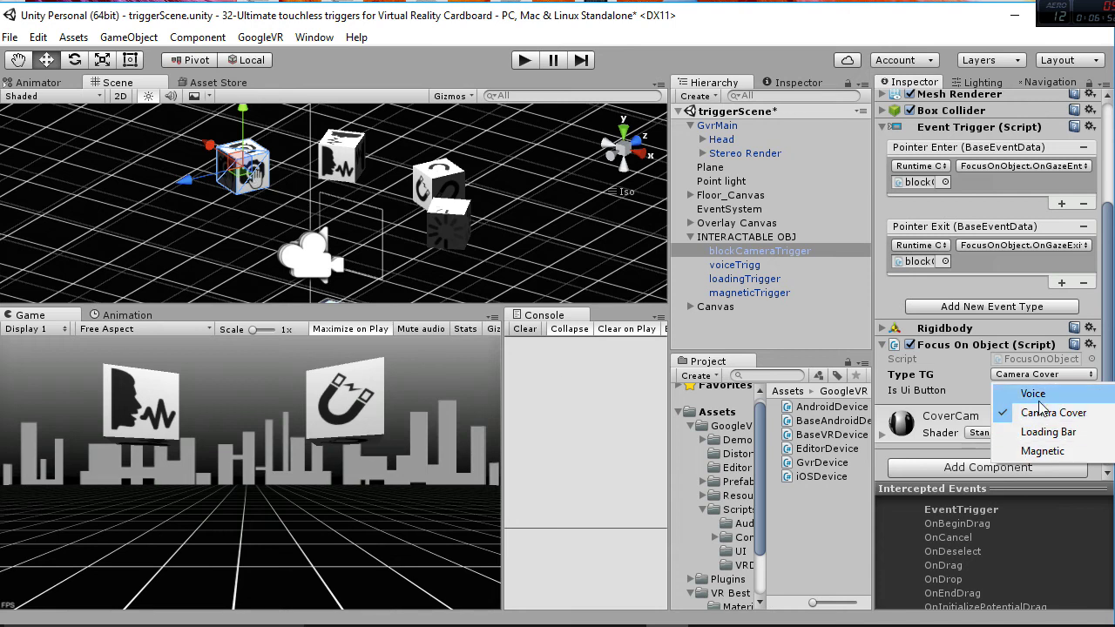
{"action": "left_click", "coordinate": [1049, 433]}
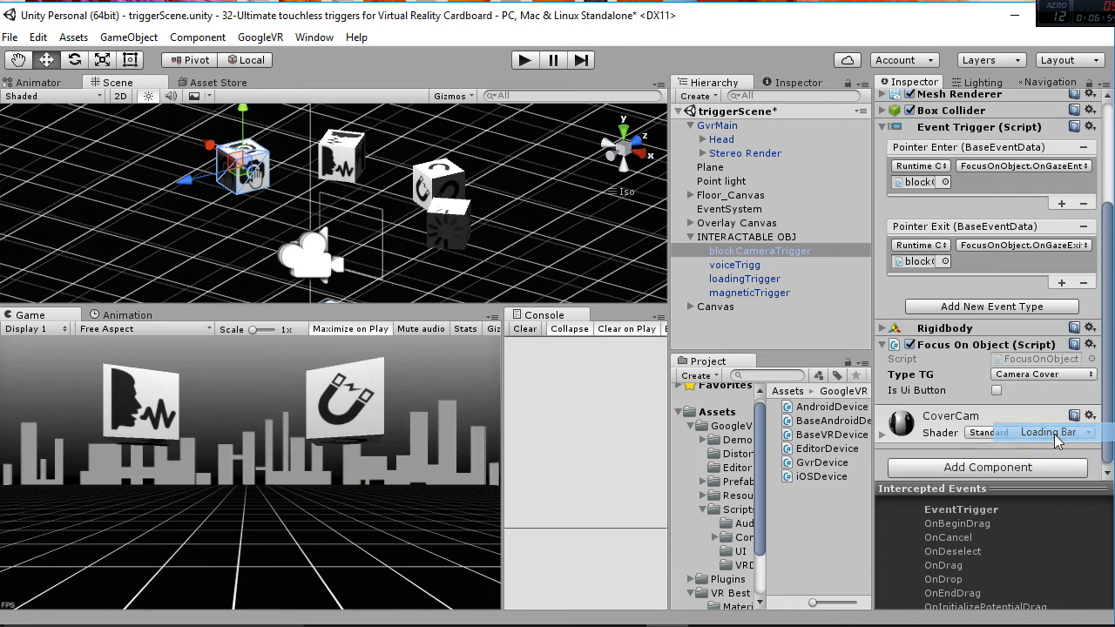
{"action": "left_click", "coordinate": [526, 63]}
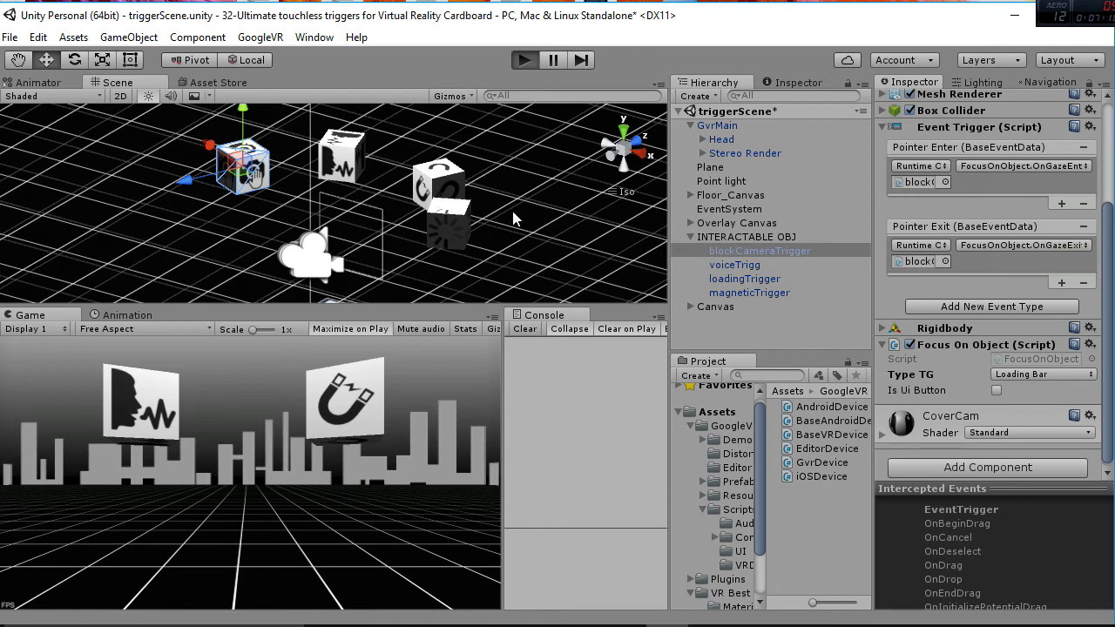
{"action": "key", "text": "ctrl+p"}
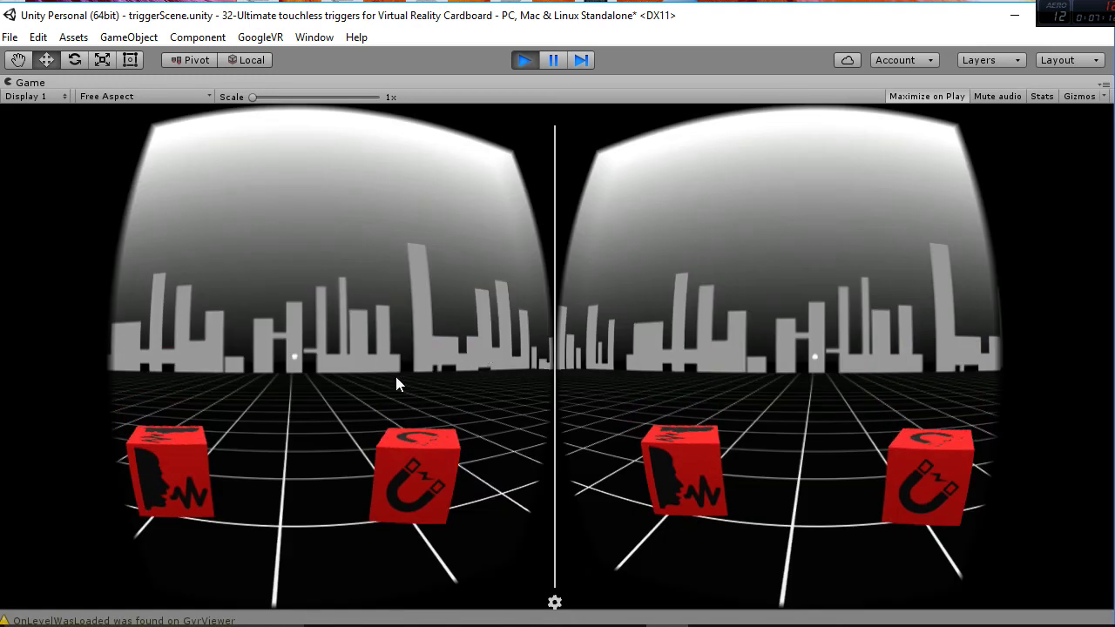
{"action": "key", "text": "alt"}
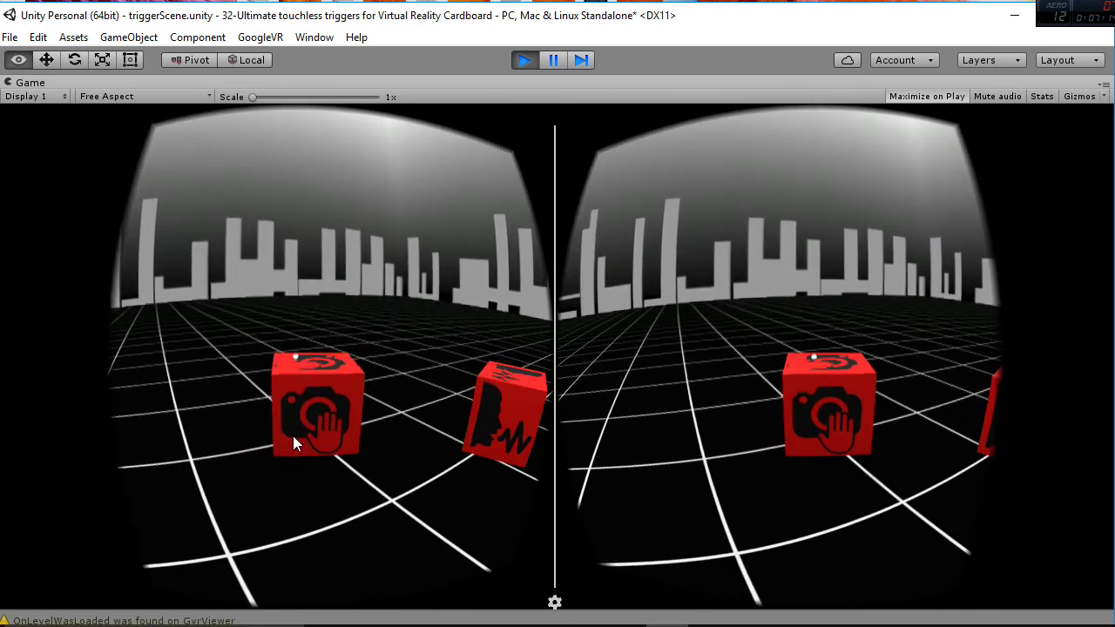
{"action": "mouse_move", "coordinate": [290, 442]}
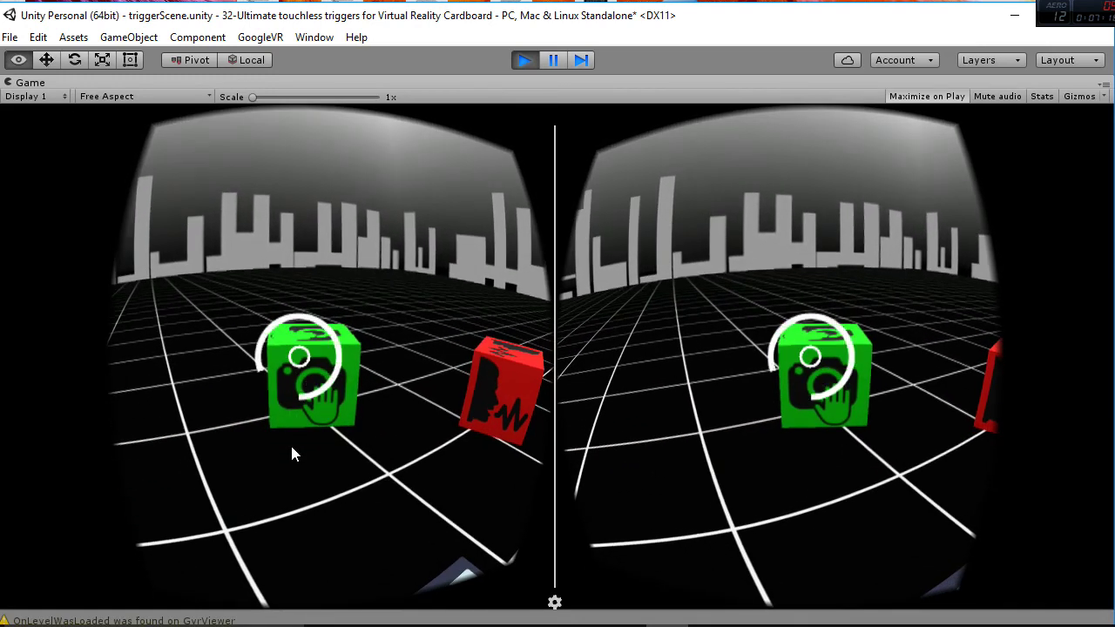
{"action": "mouse_move", "coordinate": [385, 370]}
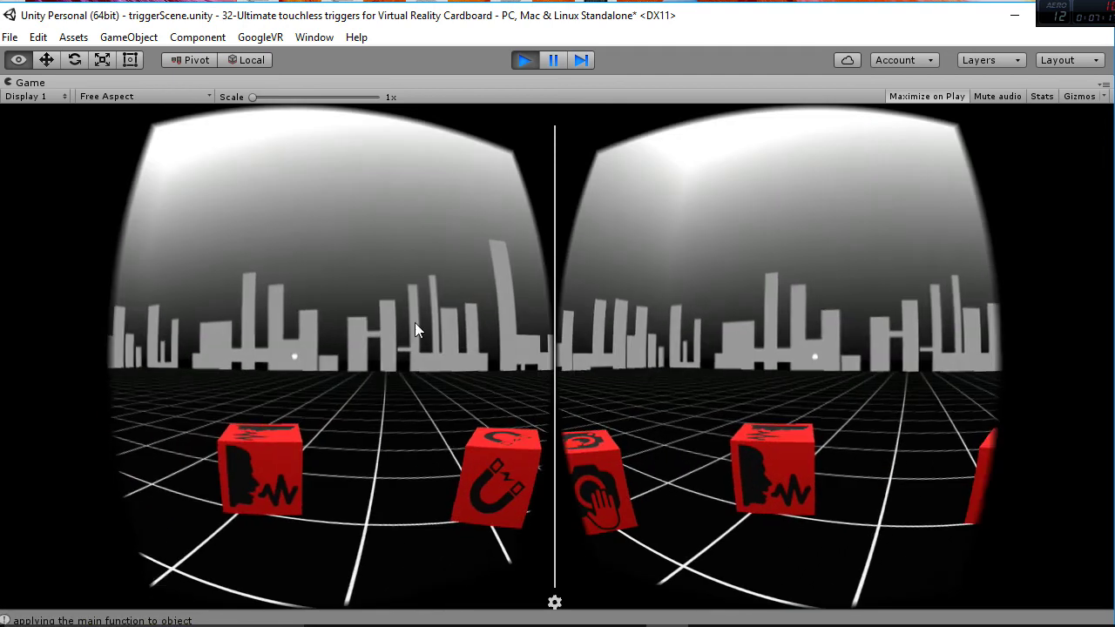
{"action": "left_click", "coordinate": [523, 60], "text": "alt"}
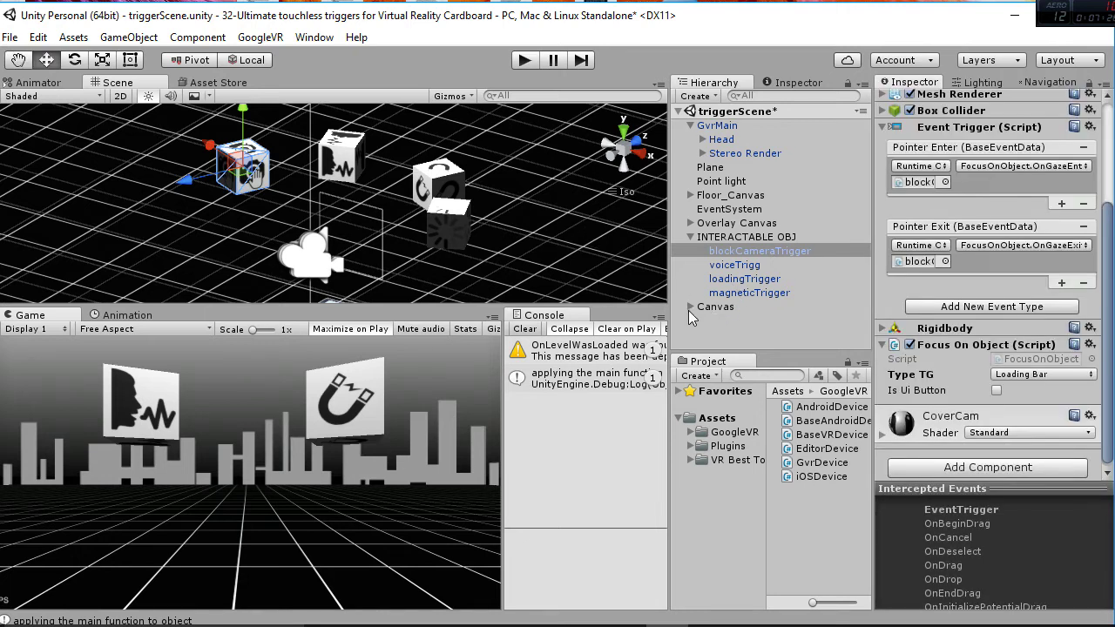
Expand the Canvas object and select its Image to examine the circular loading pointer's fill settings.
{"action": "left_click", "coordinate": [689, 307]}
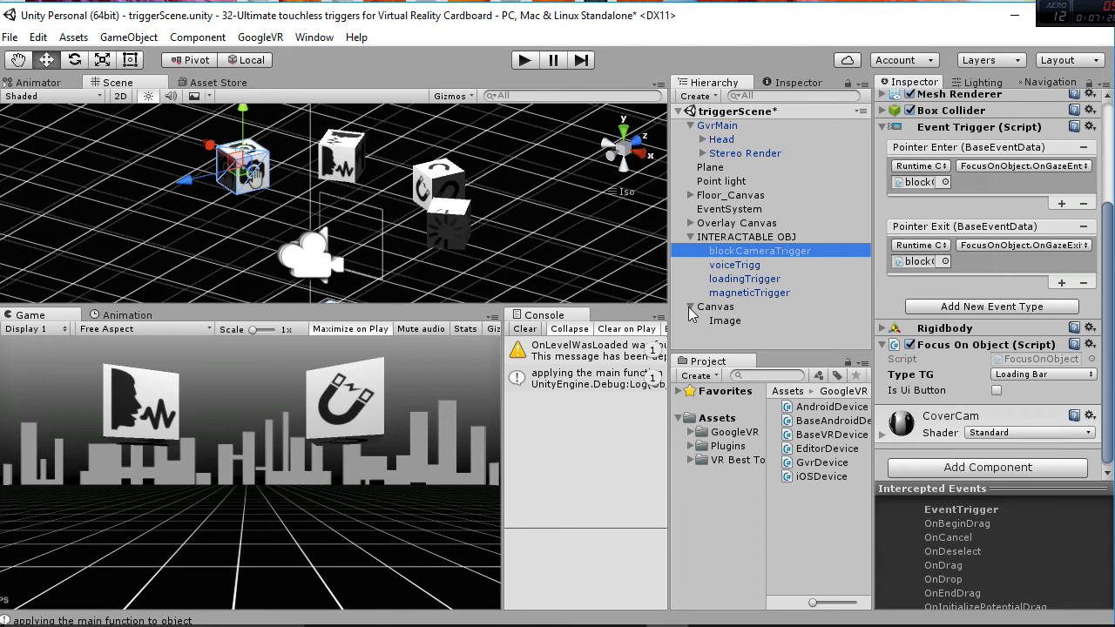
{"action": "left_click", "coordinate": [885, 127]}
{"action": "left_click", "coordinate": [735, 323]}
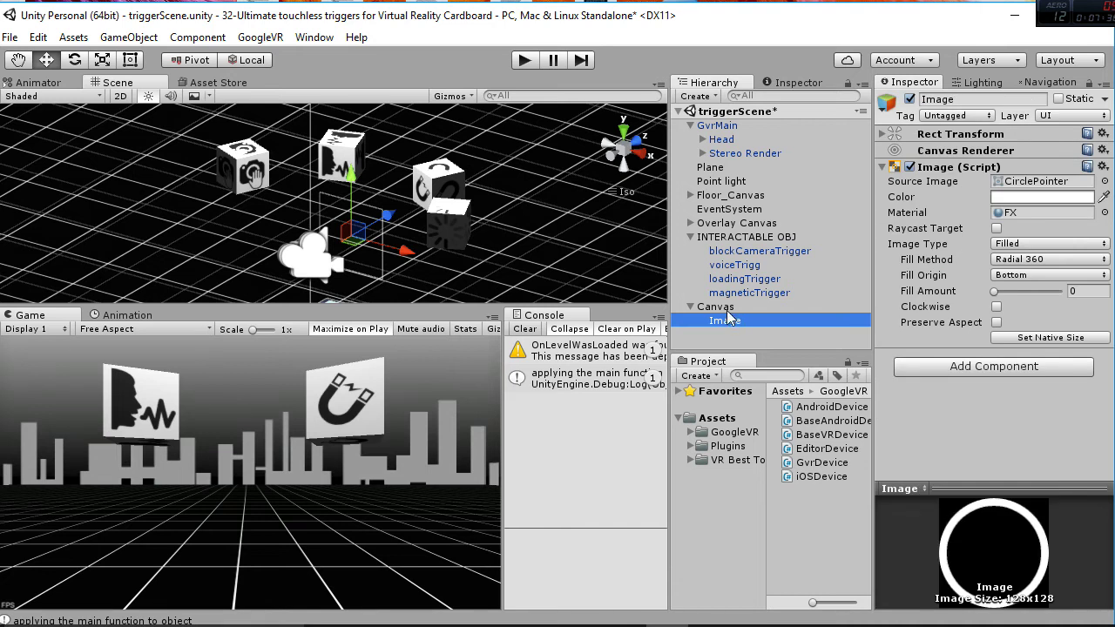
Select ResetButton in Floor_Canvas's Panel and examine its On Click and Focus On Object settings, including Is Ui Button.
{"action": "middle_click_drag", "start_coordinate": [475, 197], "coordinate": [525, 111]}
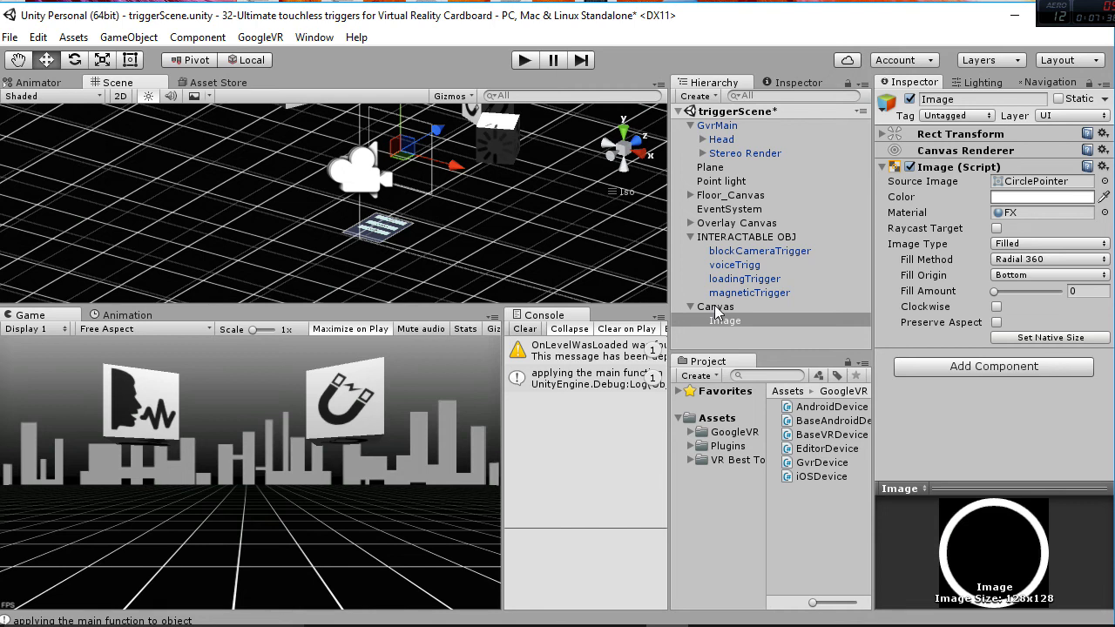
{"action": "left_click", "coordinate": [691, 195]}
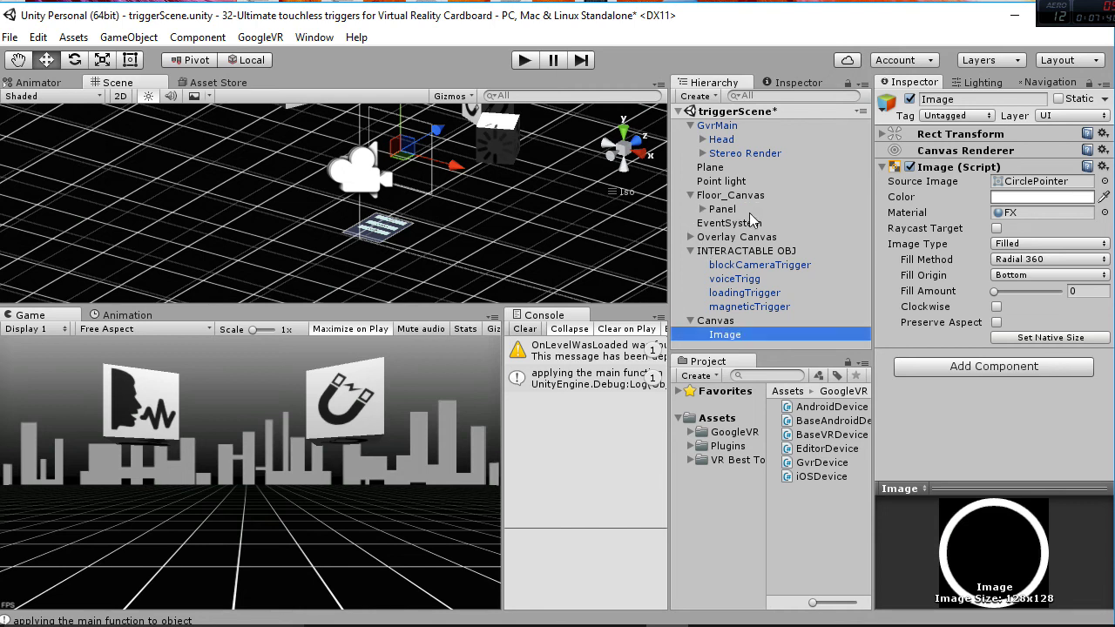
{"action": "left_click", "coordinate": [703, 210]}
{"action": "left_click", "coordinate": [754, 224]}
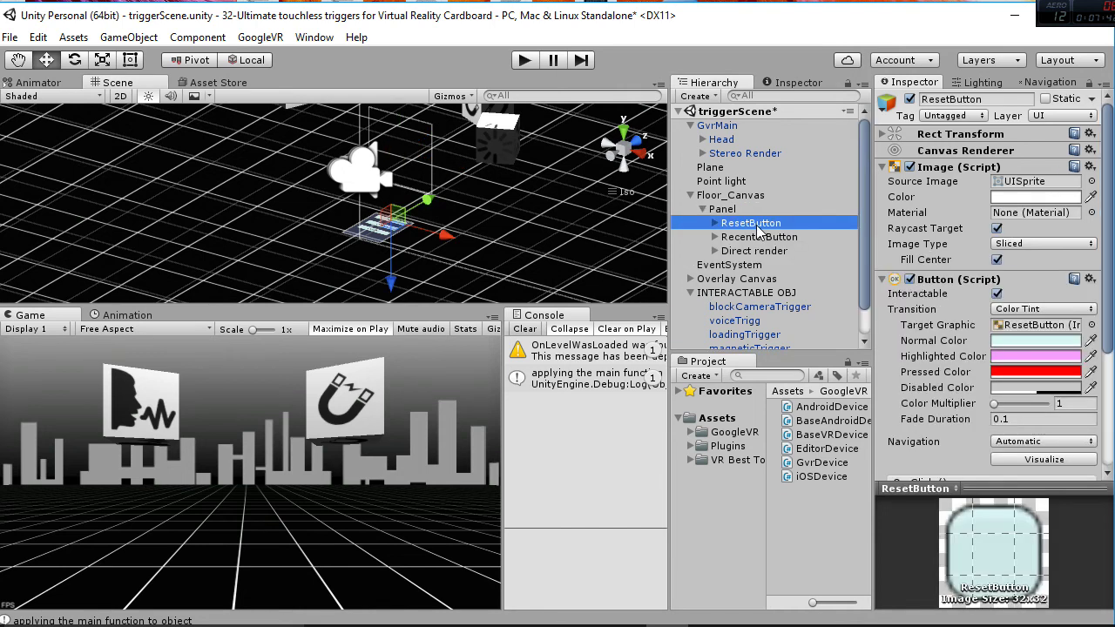
{"action": "scroll", "coordinate": [935, 296], "scroll_direction": "down", "scroll_amount": 5}
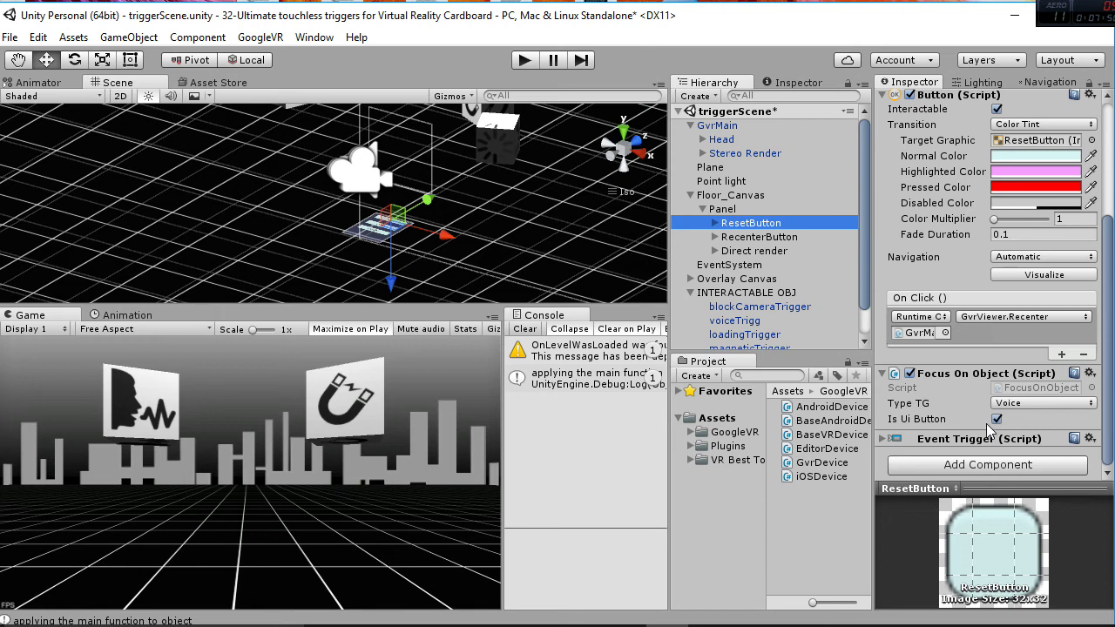
{"action": "scroll", "coordinate": [957, 406], "scroll_direction": "up", "scroll_amount": 2}
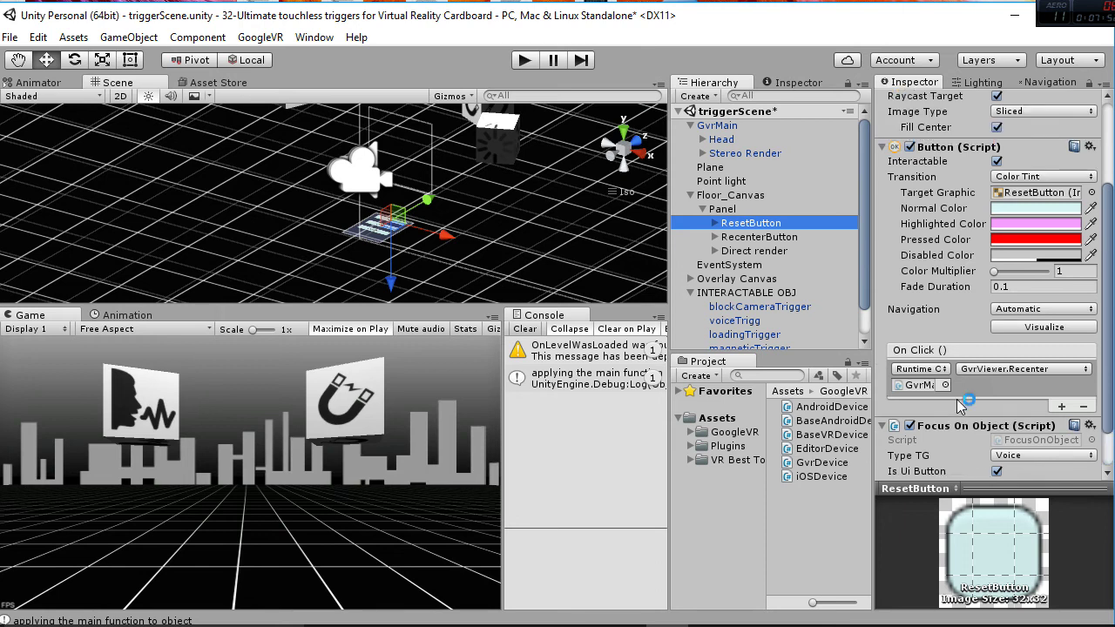
{"action": "scroll", "coordinate": [958, 405], "scroll_direction": "down", "scroll_amount": 2}
{"action": "left_click", "coordinate": [997, 419]}
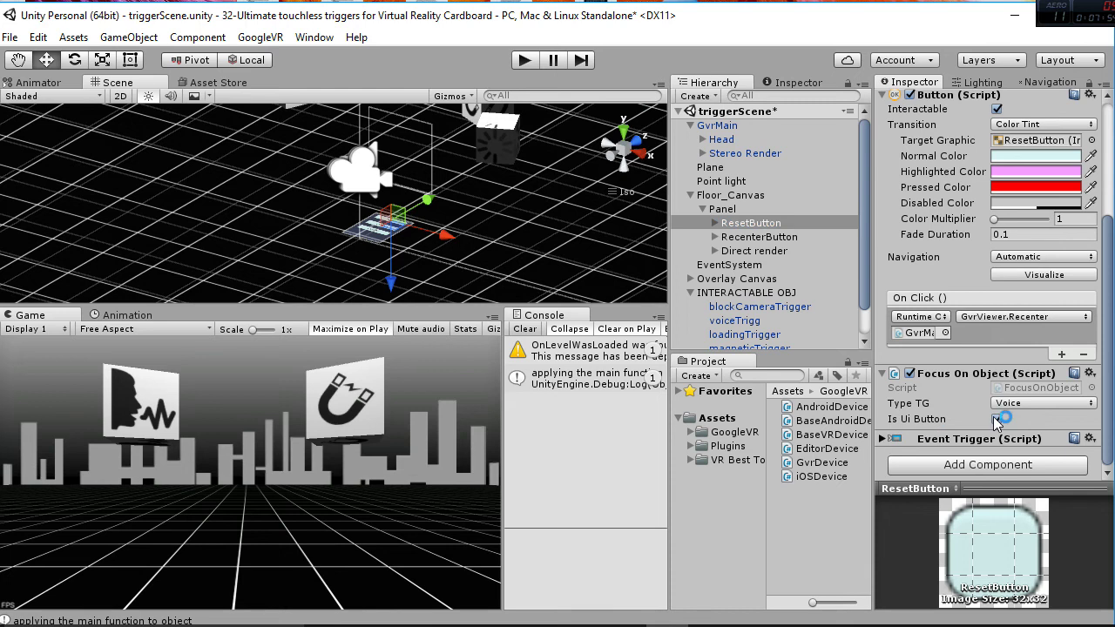
Examine ResetButton's Event Trigger, checking the target object and FocusOnObject function assigned to Pointer Enter.
{"action": "scroll", "coordinate": [992, 413], "scroll_direction": "down", "scroll_amount": 7}
{"action": "left_click", "coordinate": [919, 309]}
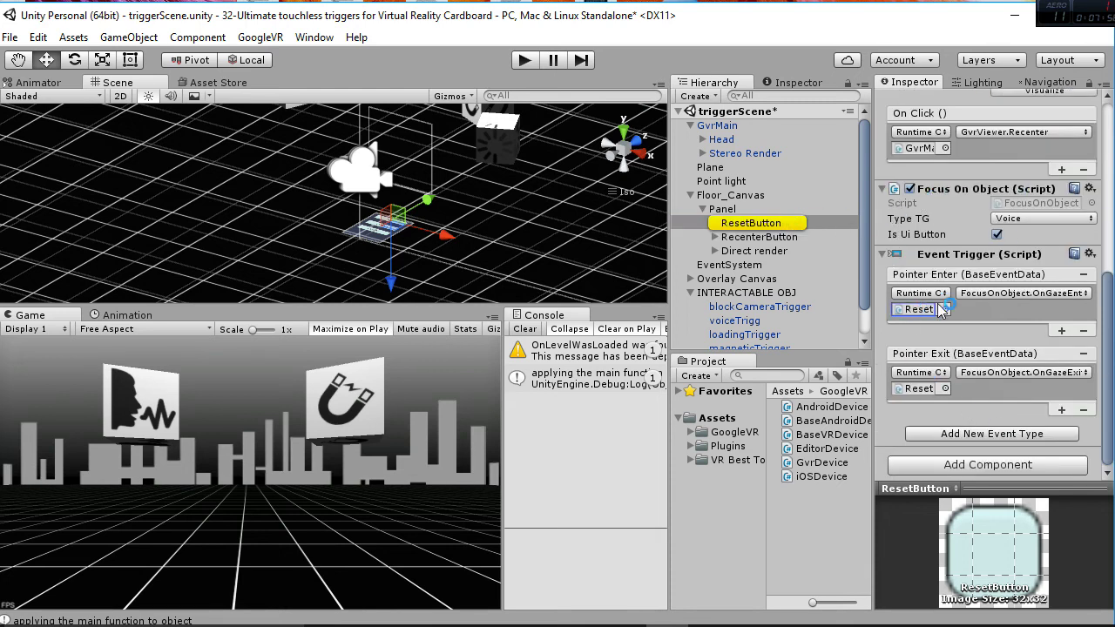
{"action": "left_click", "coordinate": [998, 301]}
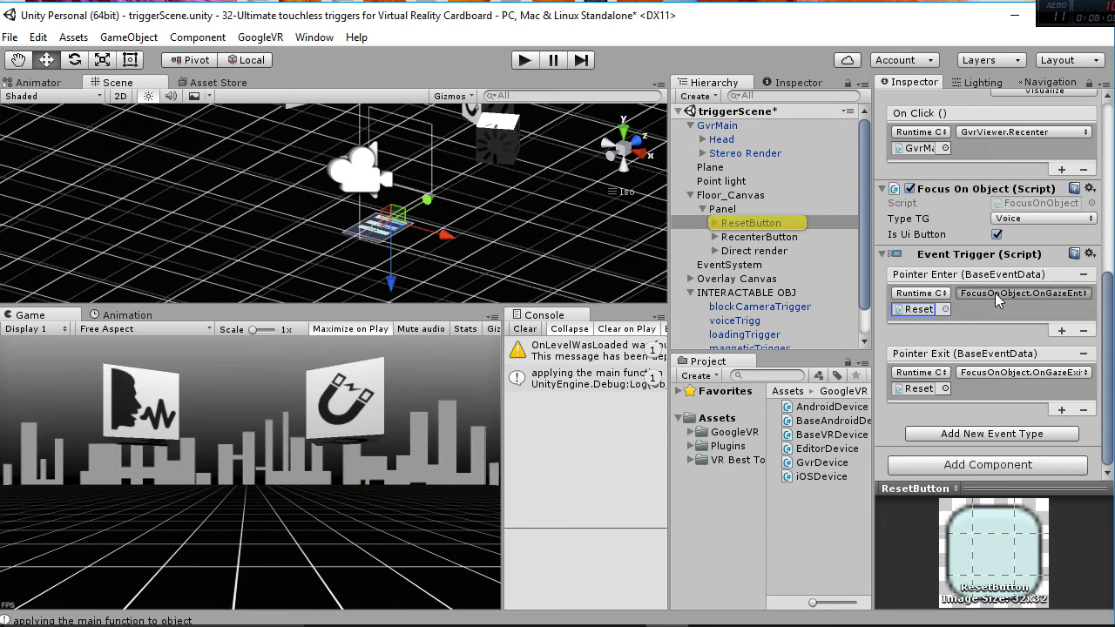
{"action": "left_click", "coordinate": [998, 296]}
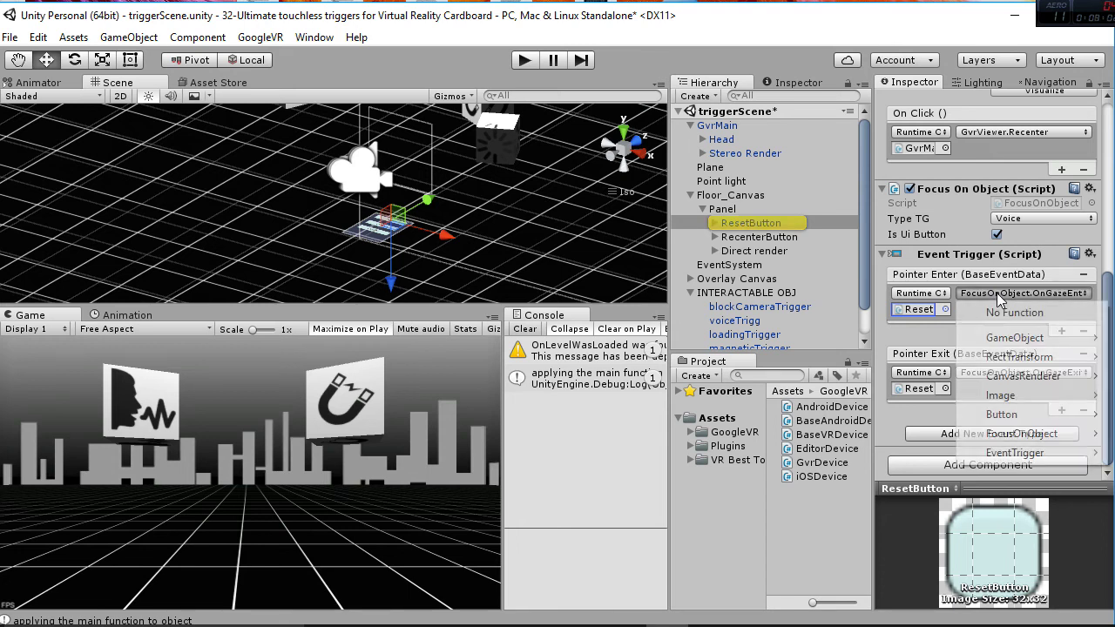
{"action": "mouse_move", "coordinate": [953, 415]}
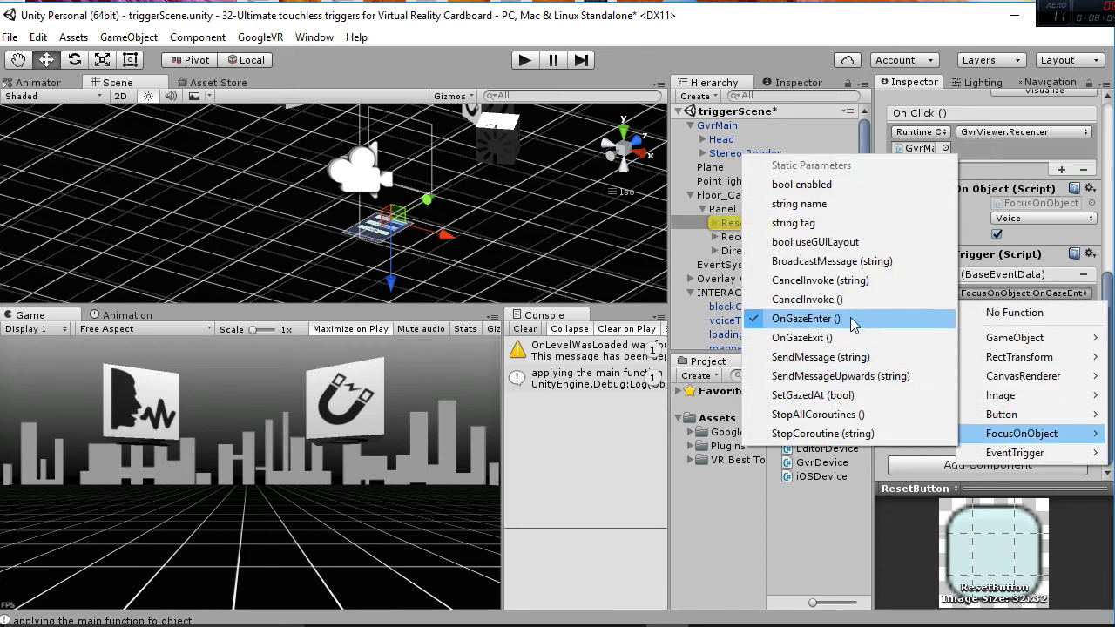
{"action": "left_click", "coordinate": [907, 23]}
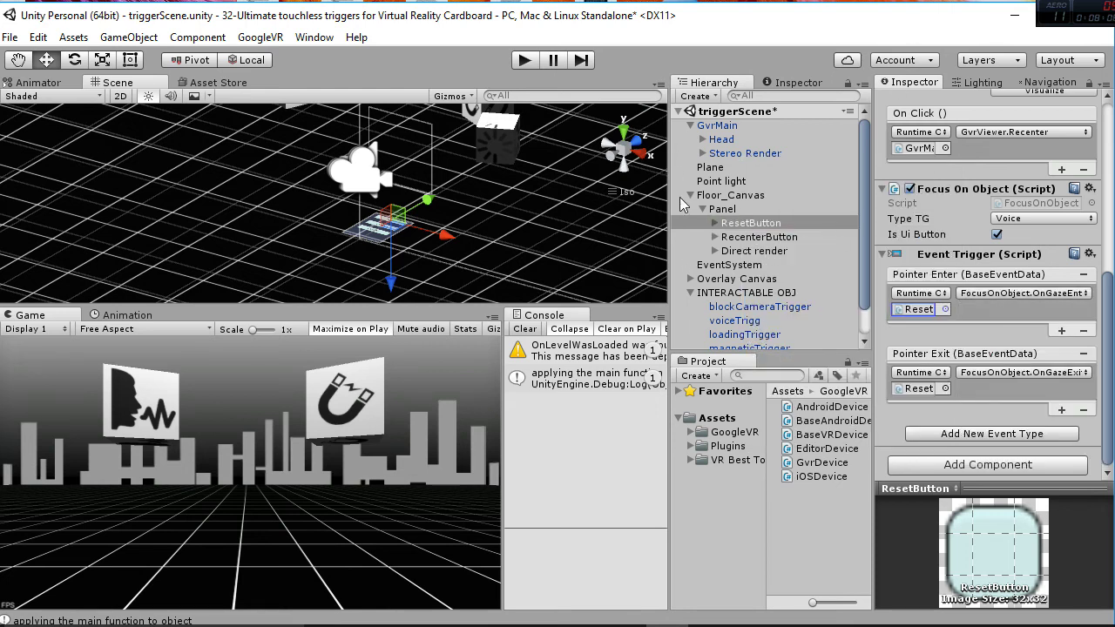
Collapse the GvrMain, Floor_Canvas, INTERACTABLE OBJ and Canvas groups in the scene hierarchy.
{"action": "left_click", "coordinate": [691, 195]}
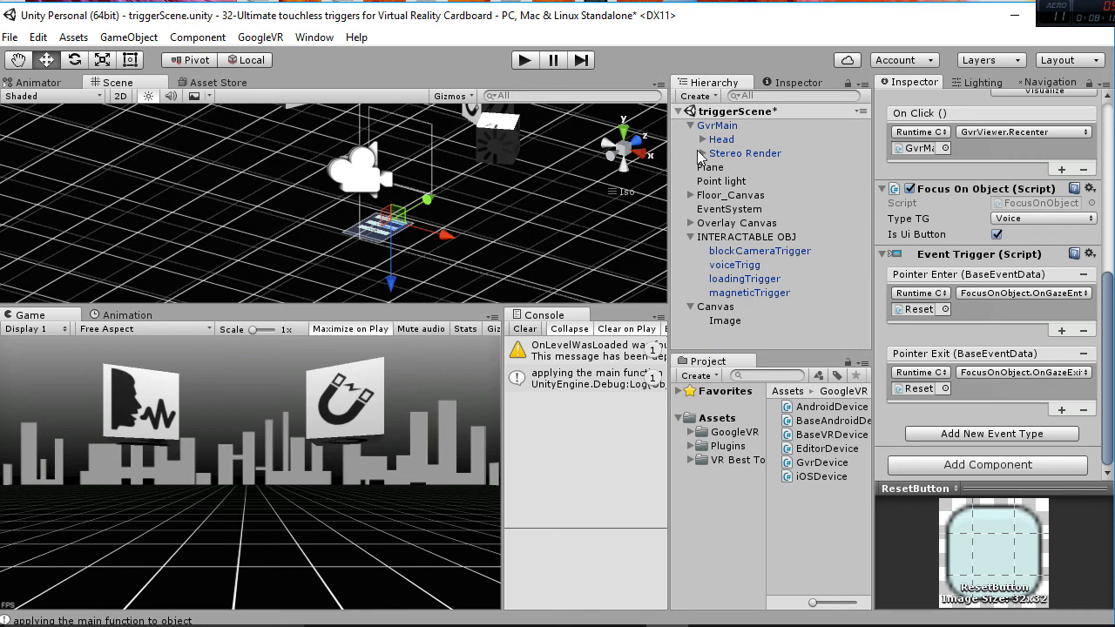
{"action": "left_click", "coordinate": [691, 126]}
{"action": "left_click", "coordinate": [691, 209]}
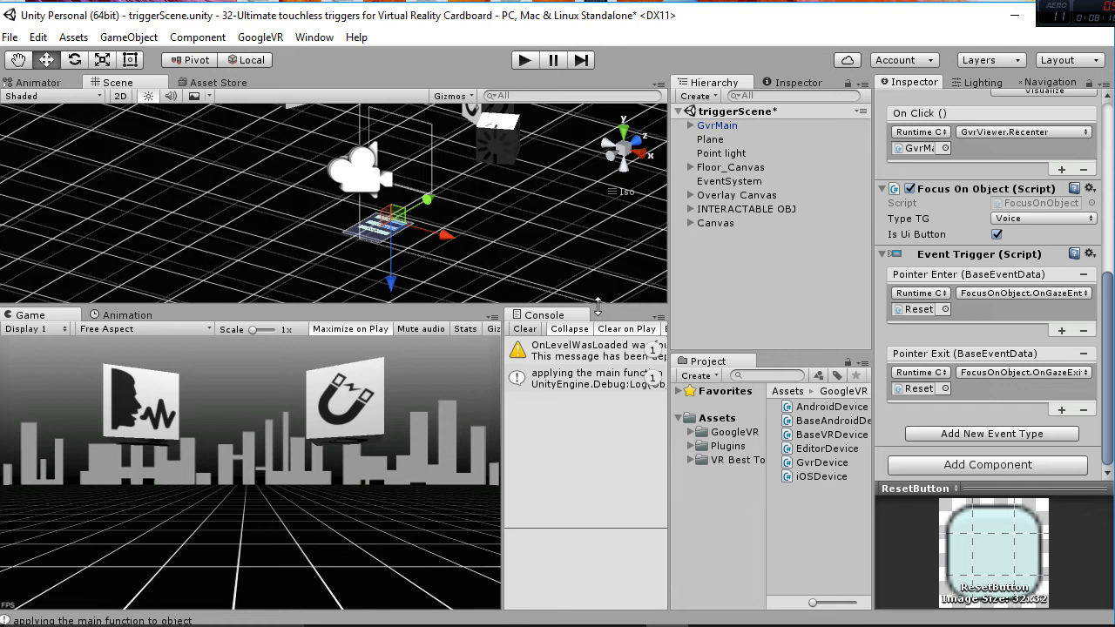
Create a 3D cube, scale it uniformly to about 0.67 and place it at about X -0.68, Z 2.2.
{"action": "left_click", "coordinate": [129, 37]}
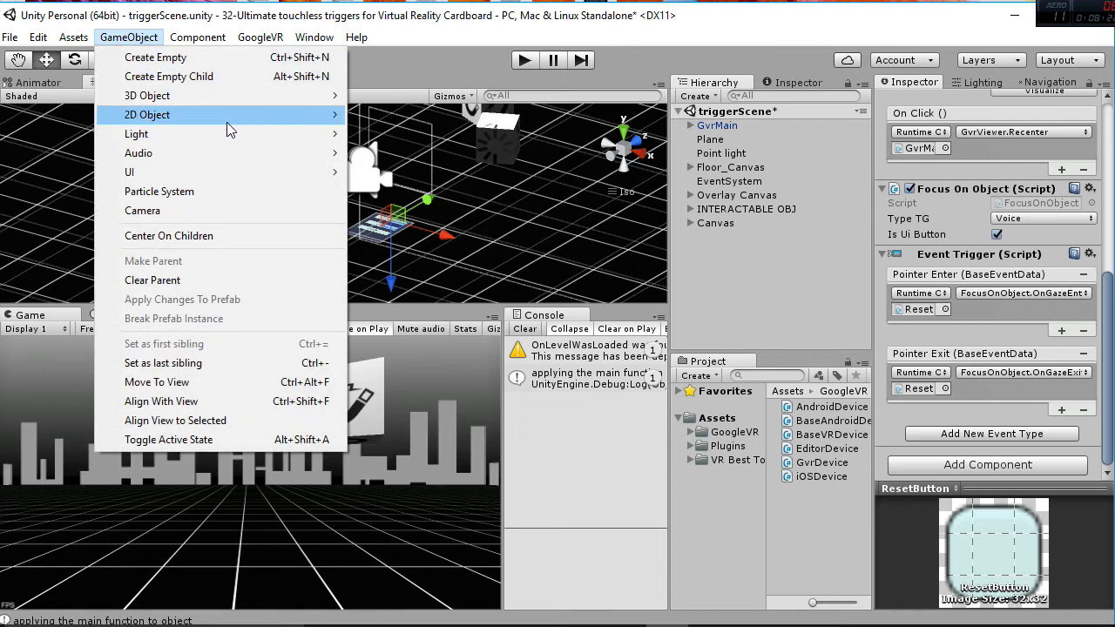
{"action": "mouse_move", "coordinate": [233, 98]}
{"action": "left_click", "coordinate": [363, 97]}
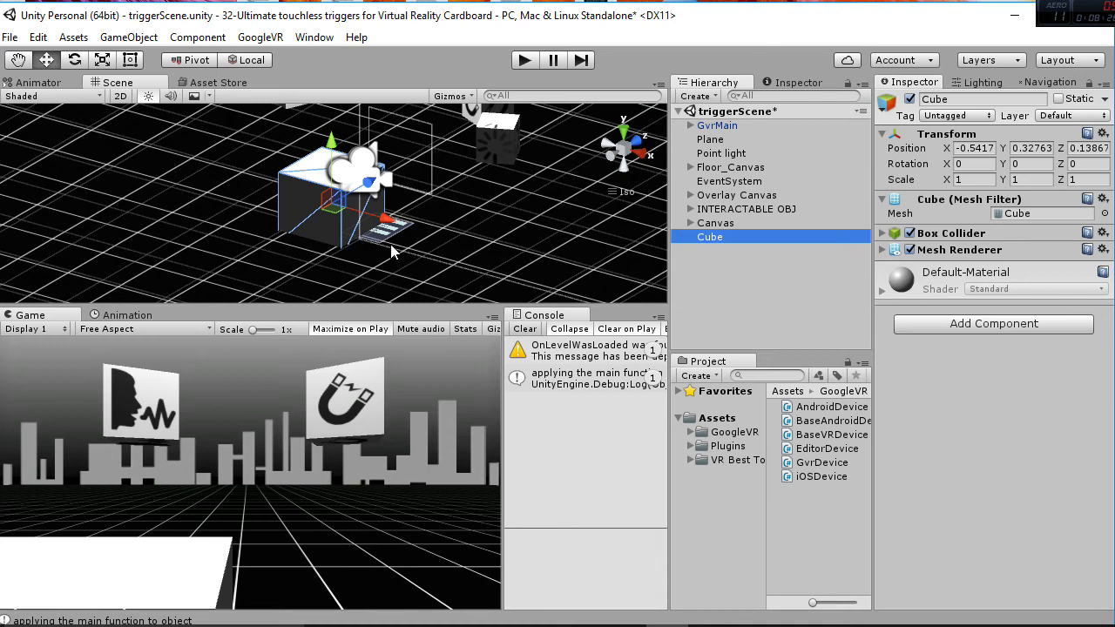
{"action": "left_click_drag", "start_coordinate": [371, 190], "coordinate": [460, 165]}
{"action": "key", "text": "r"}
{"action": "key", "text": "e"}
{"action": "key", "text": "r"}
{"action": "key", "text": "w"}
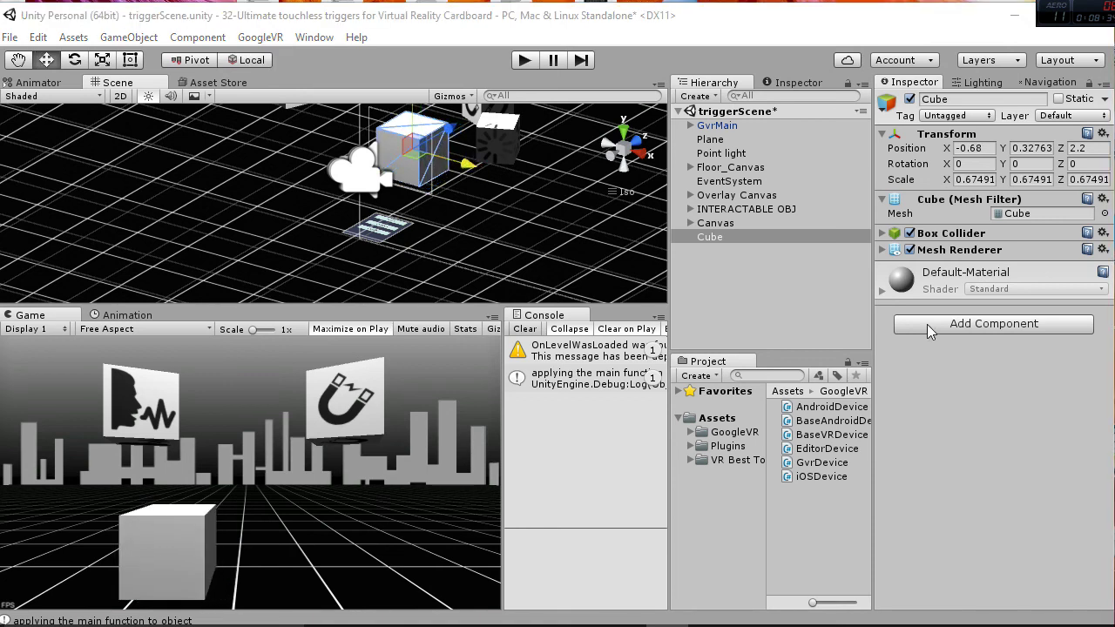
Add a Rigidbody to the new Cube and shift it to about X -0.54, Z 2.02.
{"action": "left_click", "coordinate": [926, 324]}
{"action": "type", "text": "rg"}
{"action": "key", "text": "BackSpace"}
{"action": "type", "text": "ig"}
{"action": "key", "text": "Return"}
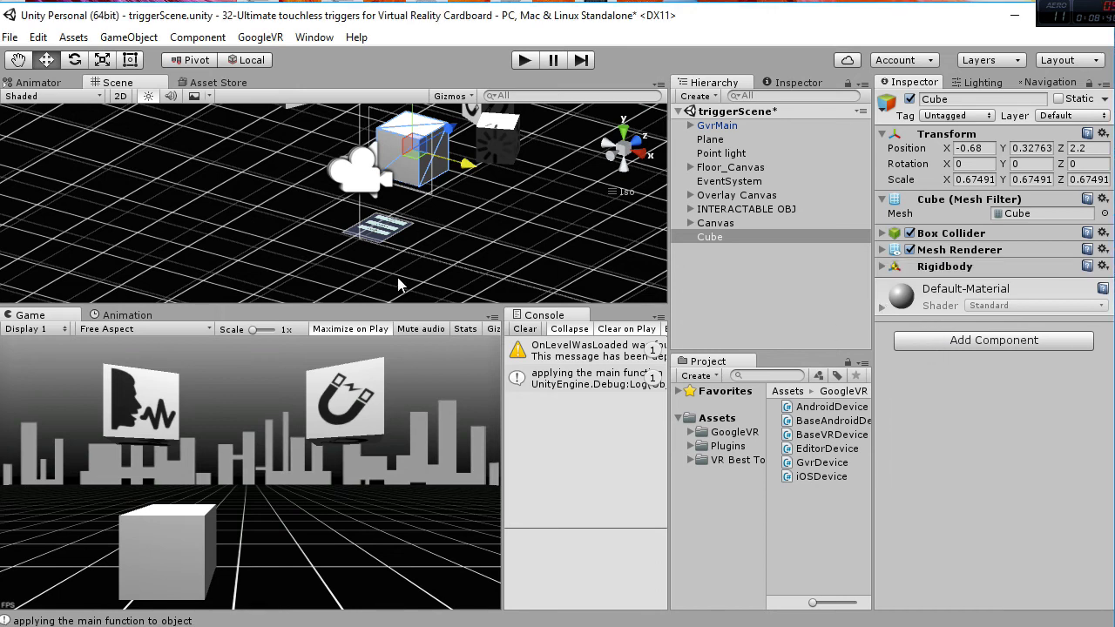
{"action": "left_click_drag", "start_coordinate": [453, 168], "coordinate": [458, 177]}
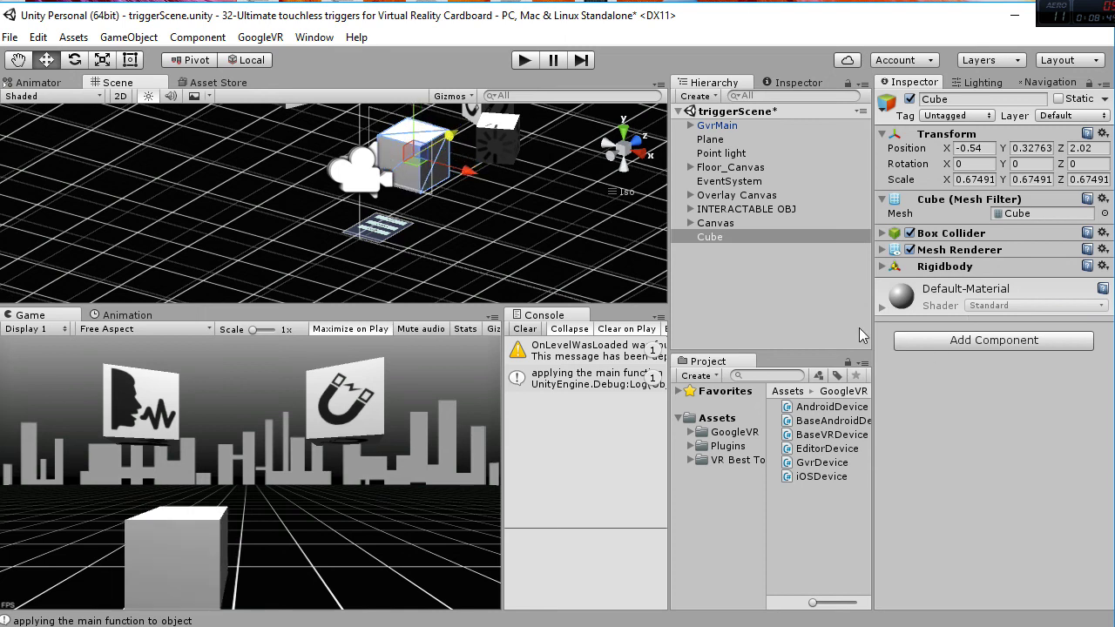
Add an Event Trigger component to the Cube with PointerEnter and PointerExit event types.
{"action": "left_click", "coordinate": [950, 342]}
{"action": "type", "text": "event"}
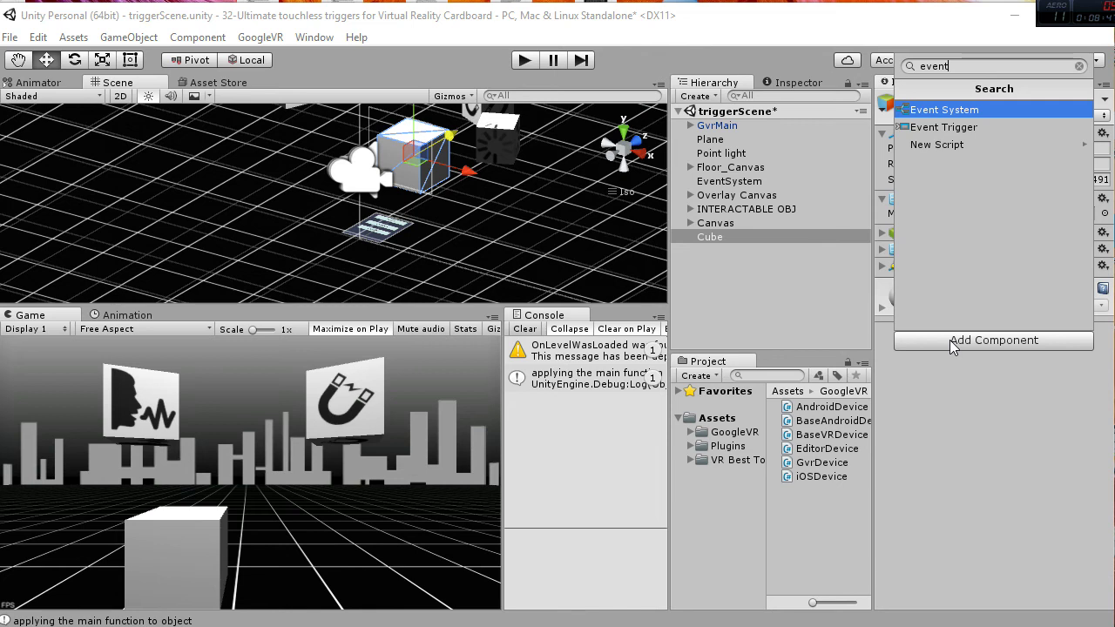
{"action": "key", "text": "Down"}
{"action": "key", "text": "Return"}
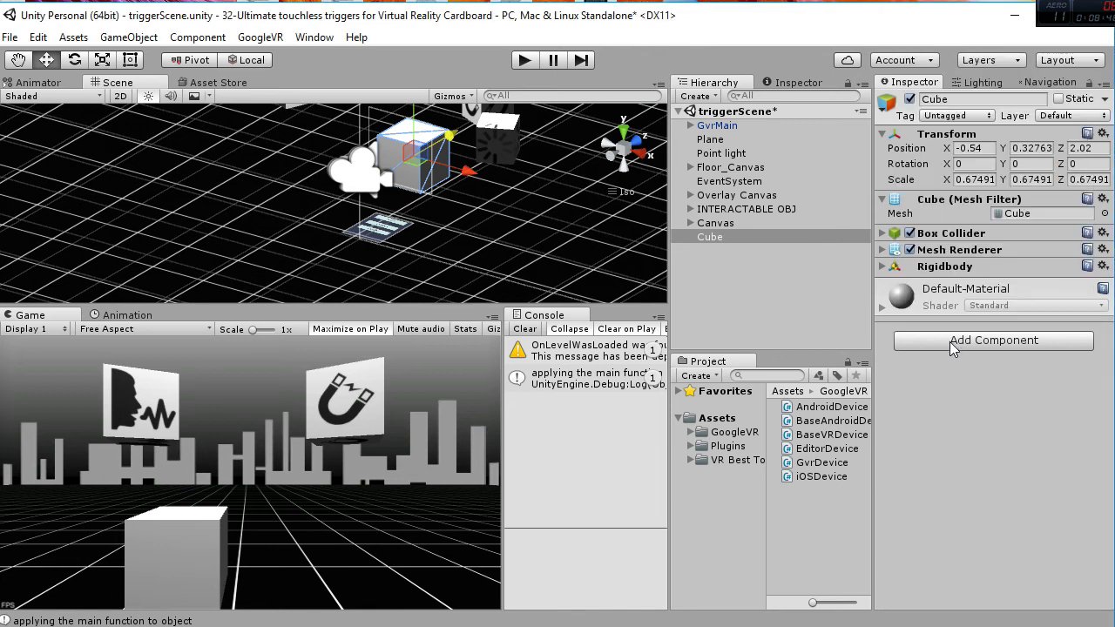
{"action": "left_click", "coordinate": [945, 305]}
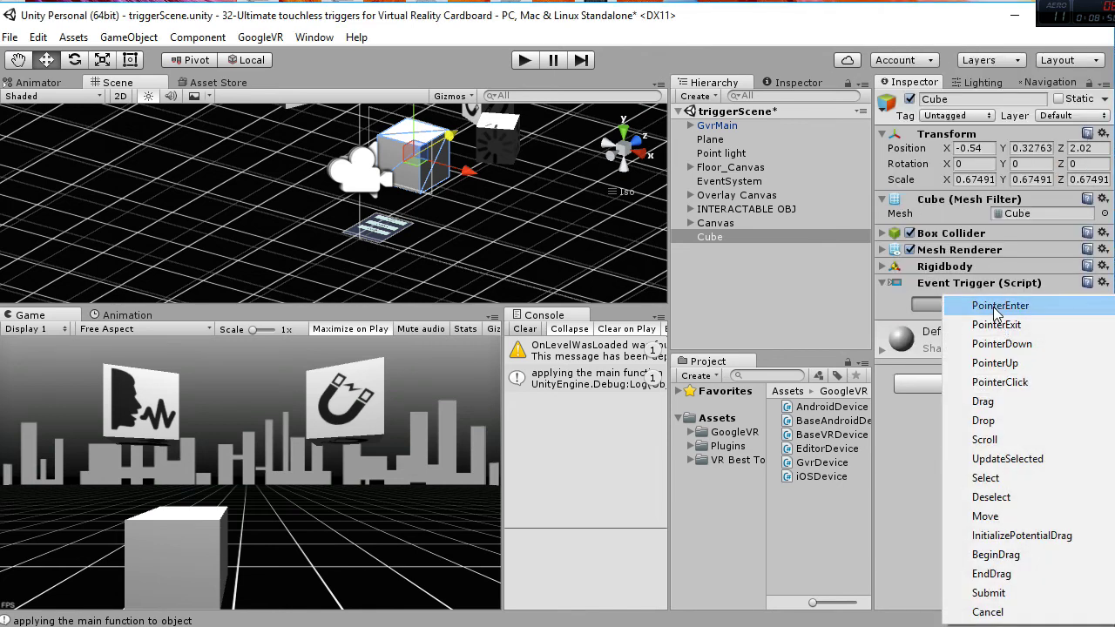
{"action": "left_click", "coordinate": [962, 305]}
{"action": "left_click", "coordinate": [1015, 384]}
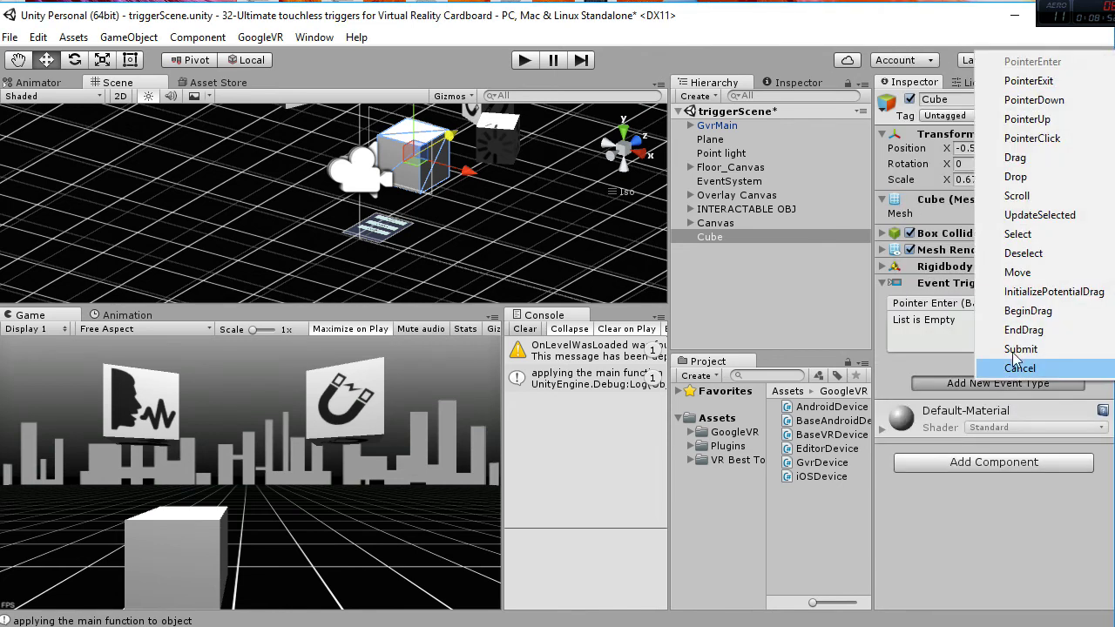
{"action": "left_click", "coordinate": [1072, 82]}
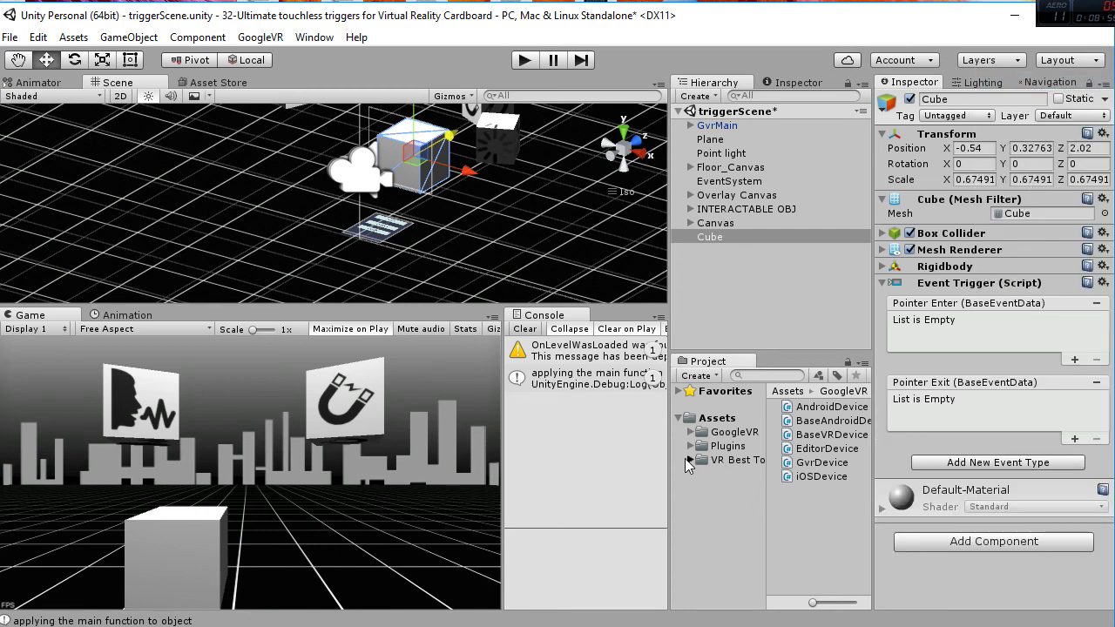
Attach the FocusOnObject script from the VR Best To... Scripts folder to the Cube and set Type TG to Loading Bar.
{"action": "left_click", "coordinate": [692, 460]}
{"action": "left_click", "coordinate": [742, 517]}
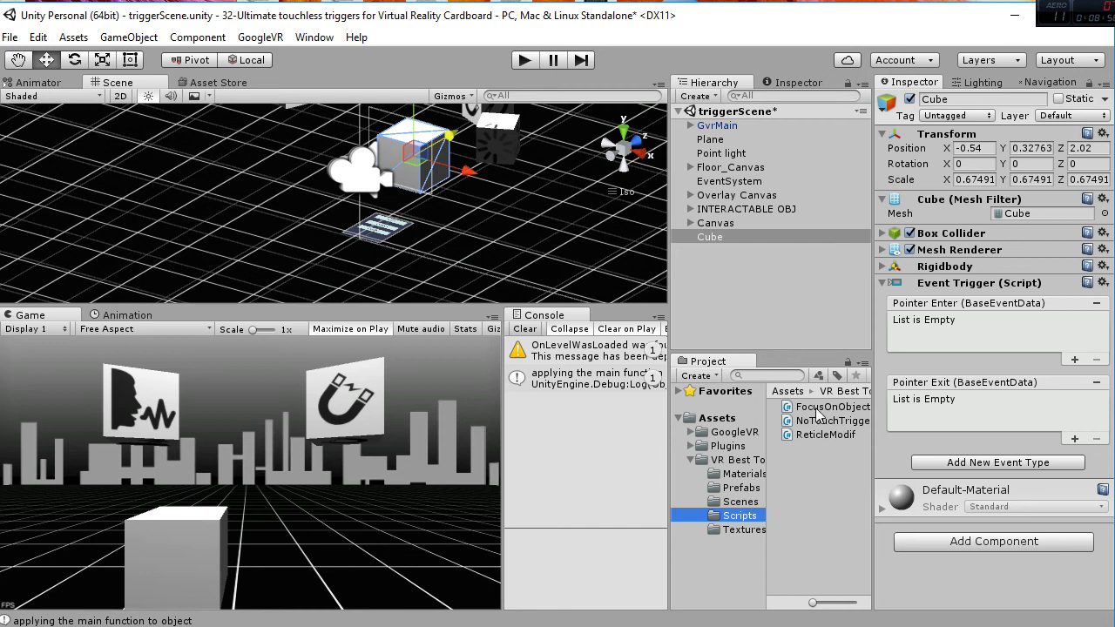
{"action": "left_click_drag", "start_coordinate": [819, 407], "coordinate": [960, 583]}
{"action": "left_click", "coordinate": [1050, 502]}
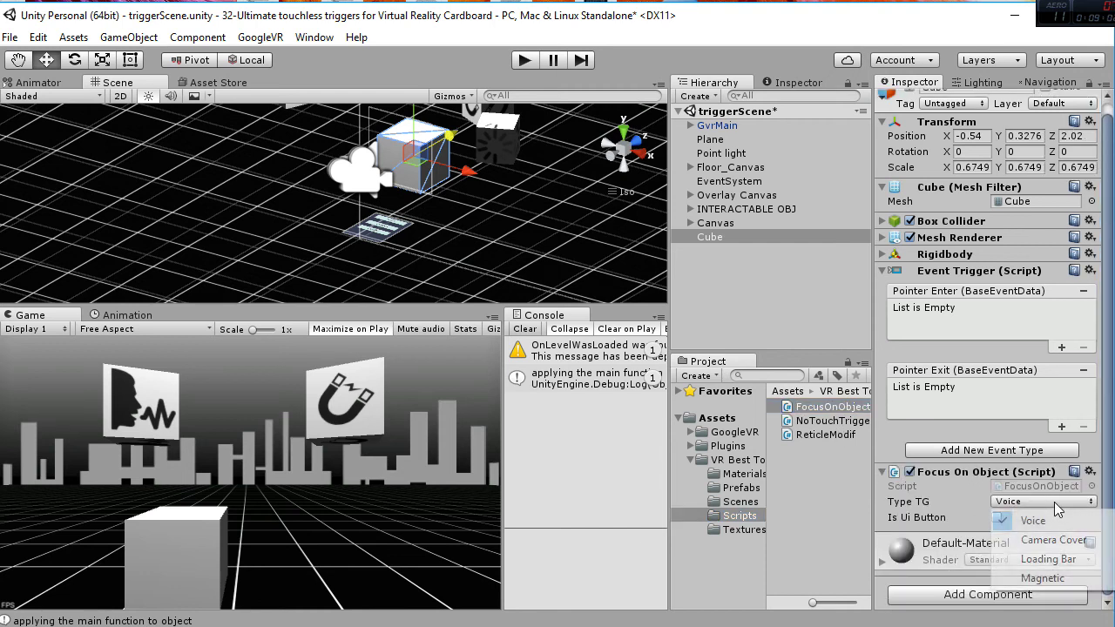
{"action": "left_click", "coordinate": [1049, 559]}
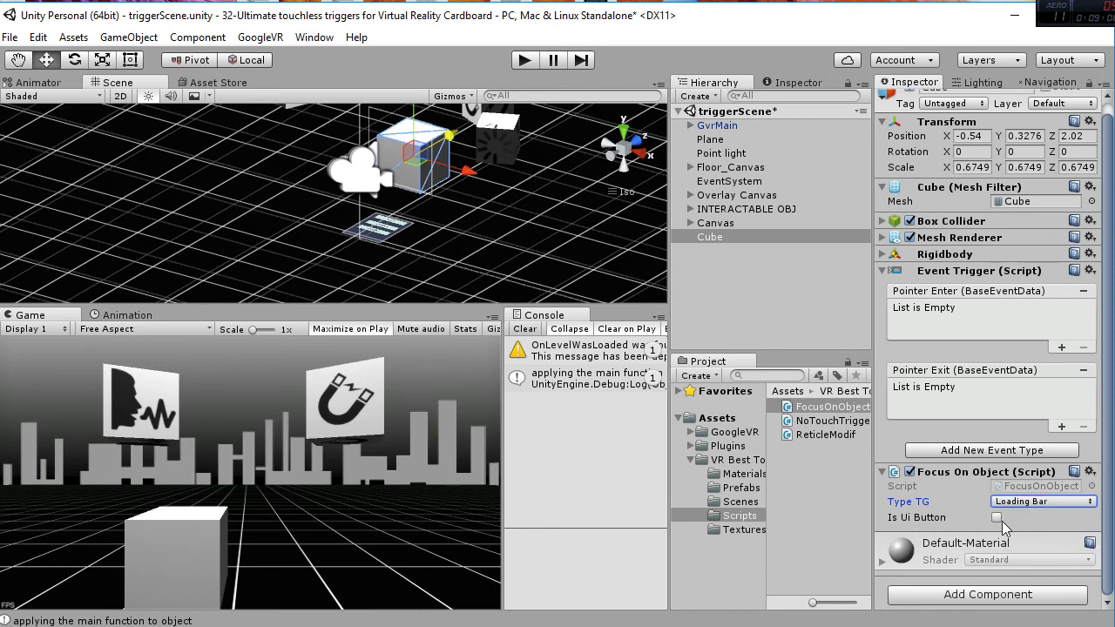
Assign the Cube's Focus On Object script to its Pointer Enter event and choose the OnGazeEnter function.
{"action": "left_click", "coordinate": [1061, 347]}
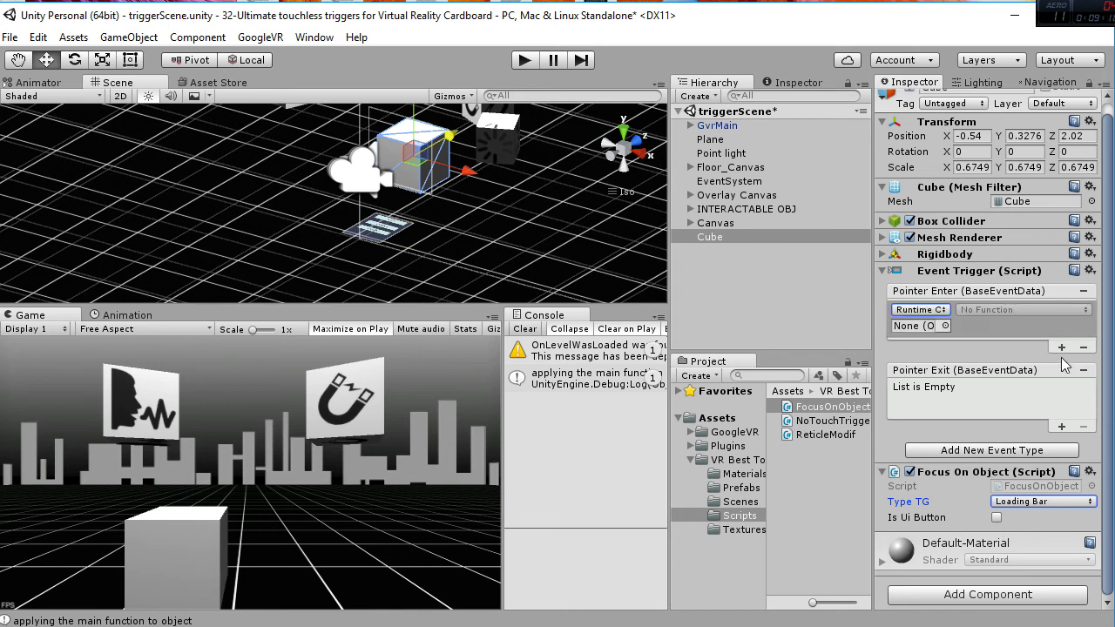
{"action": "left_click_drag", "start_coordinate": [949, 473], "coordinate": [930, 329]}
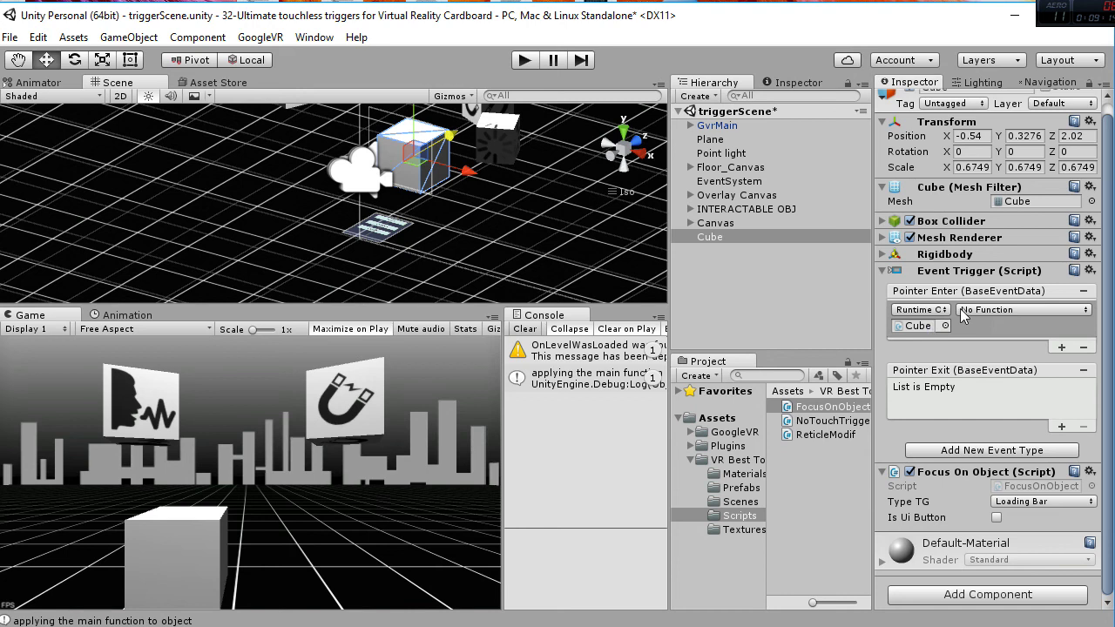
{"action": "left_click", "coordinate": [963, 311]}
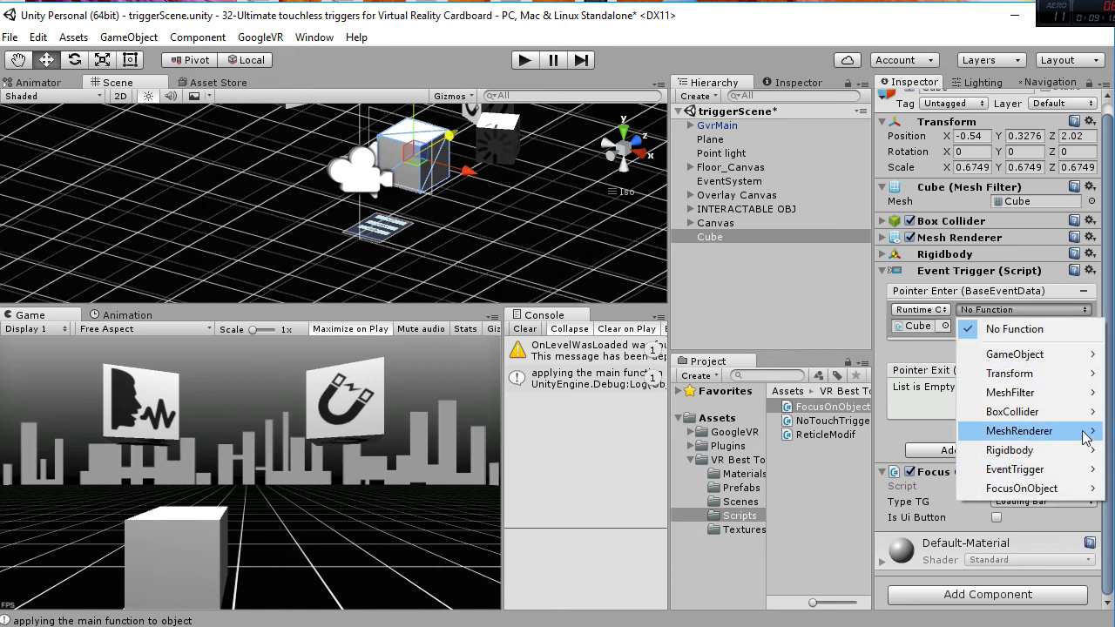
{"action": "mouse_move", "coordinate": [1087, 489]}
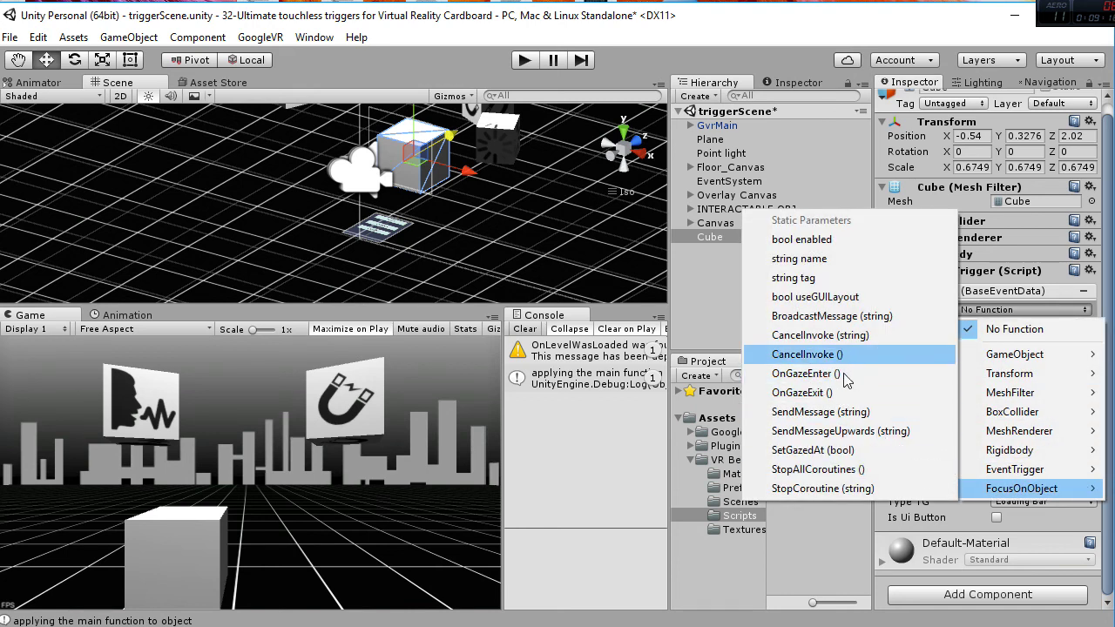
{"action": "left_click", "coordinate": [841, 375]}
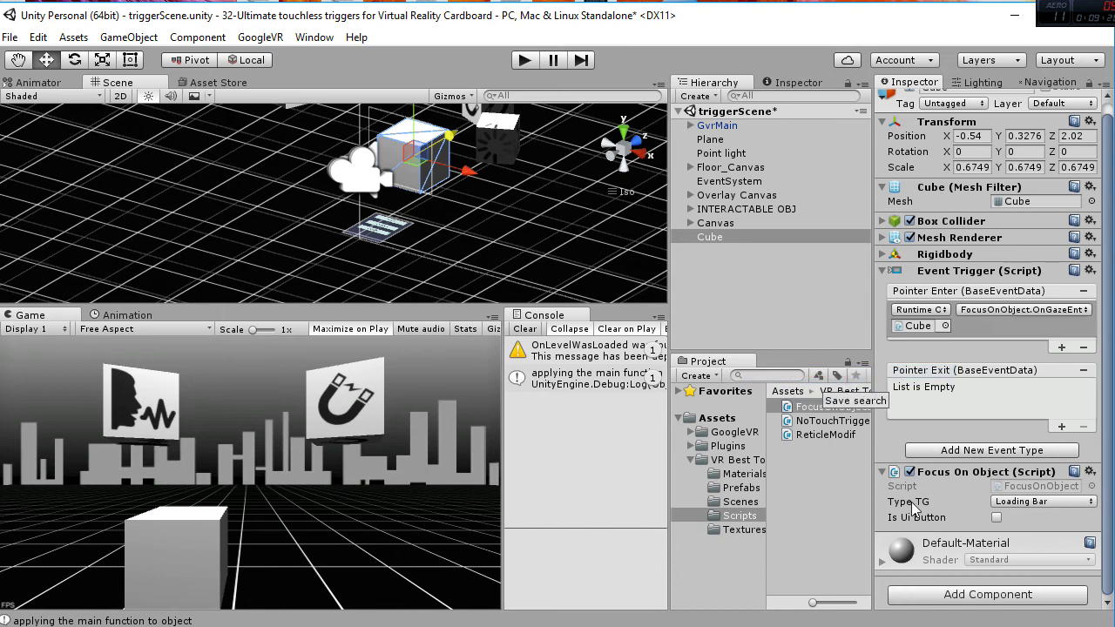
Assign the Cube's Focus On Object script to its Pointer Exit event and choose the OnGazeExit function.
{"action": "left_click", "coordinate": [1062, 427]}
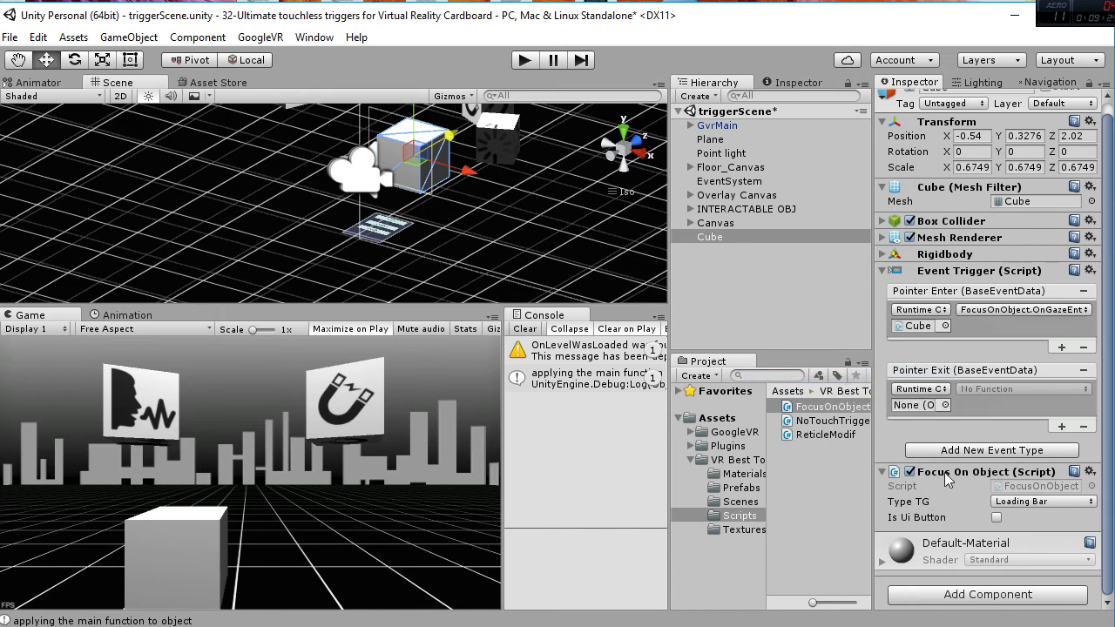
{"action": "left_click", "coordinate": [918, 406]}
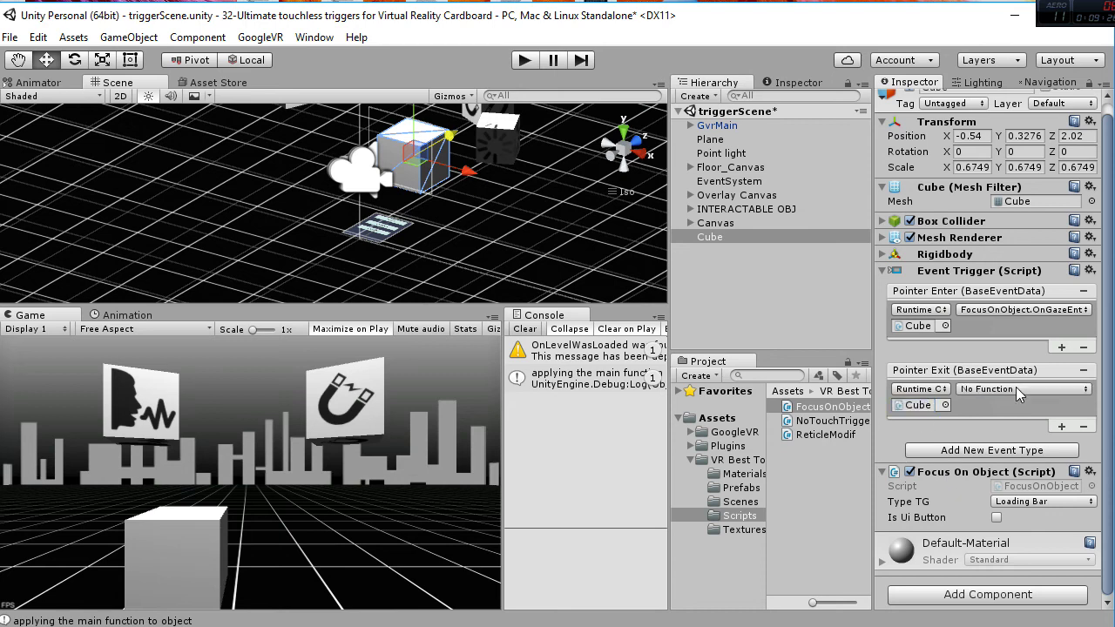
{"action": "left_click", "coordinate": [1016, 388]}
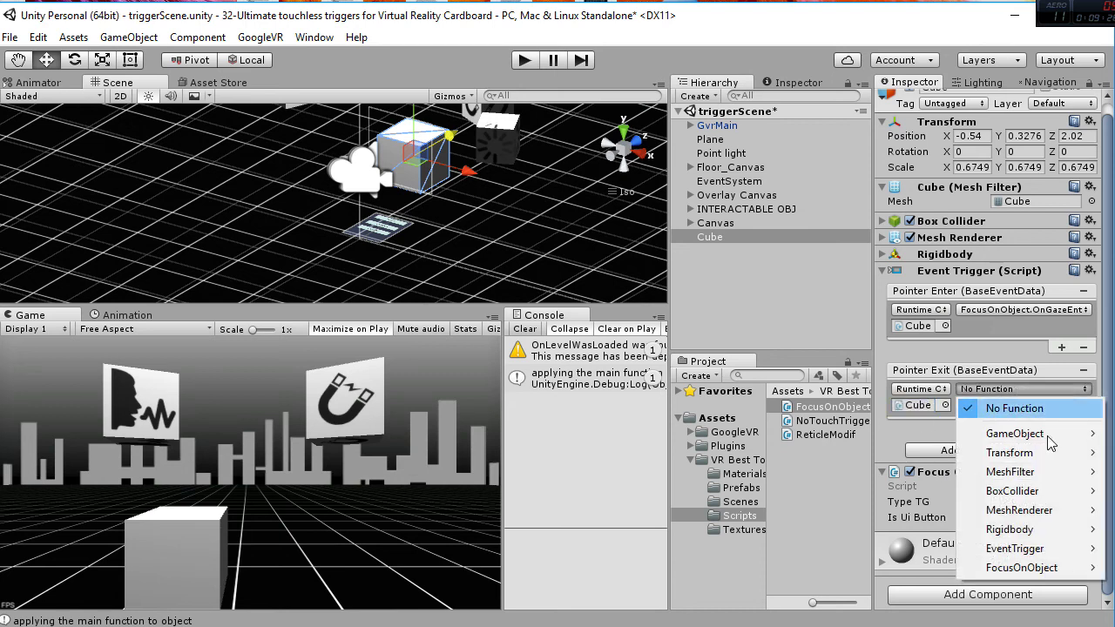
{"action": "mouse_move", "coordinate": [1068, 570]}
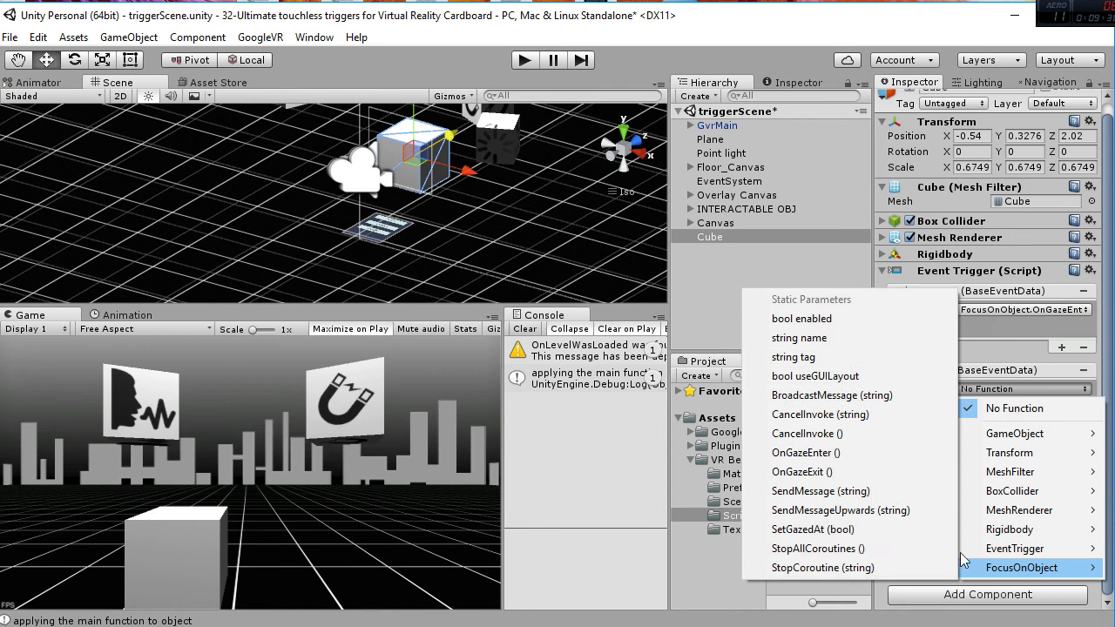
{"action": "left_click", "coordinate": [827, 473]}
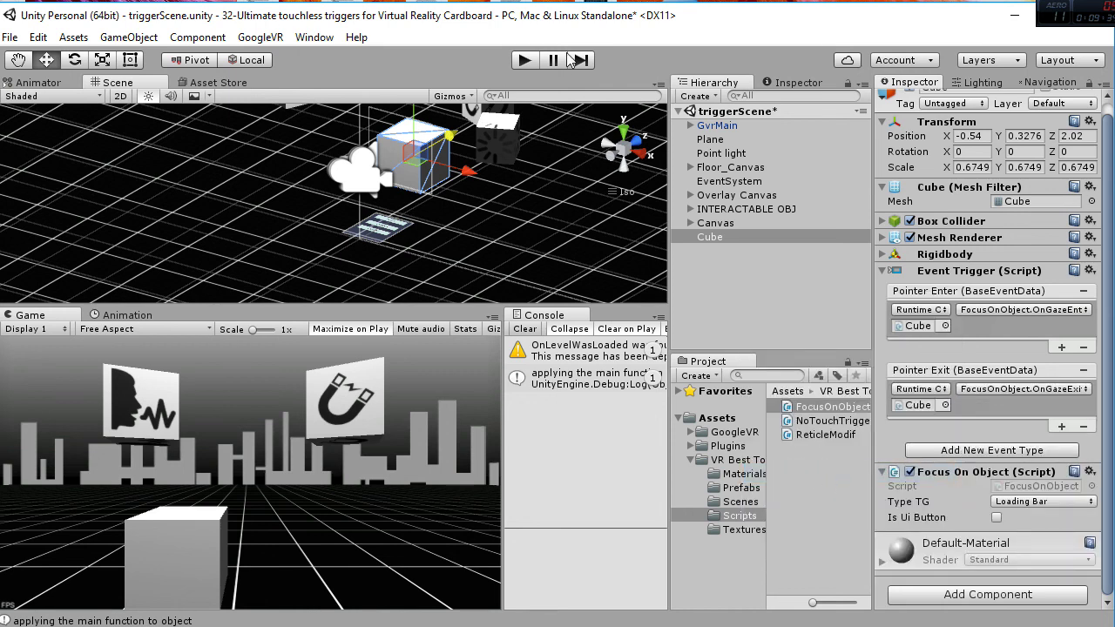
Run the scene and aim the gaze reticle at the new plain cube to test its loading trigger.
{"action": "left_click", "coordinate": [525, 59]}
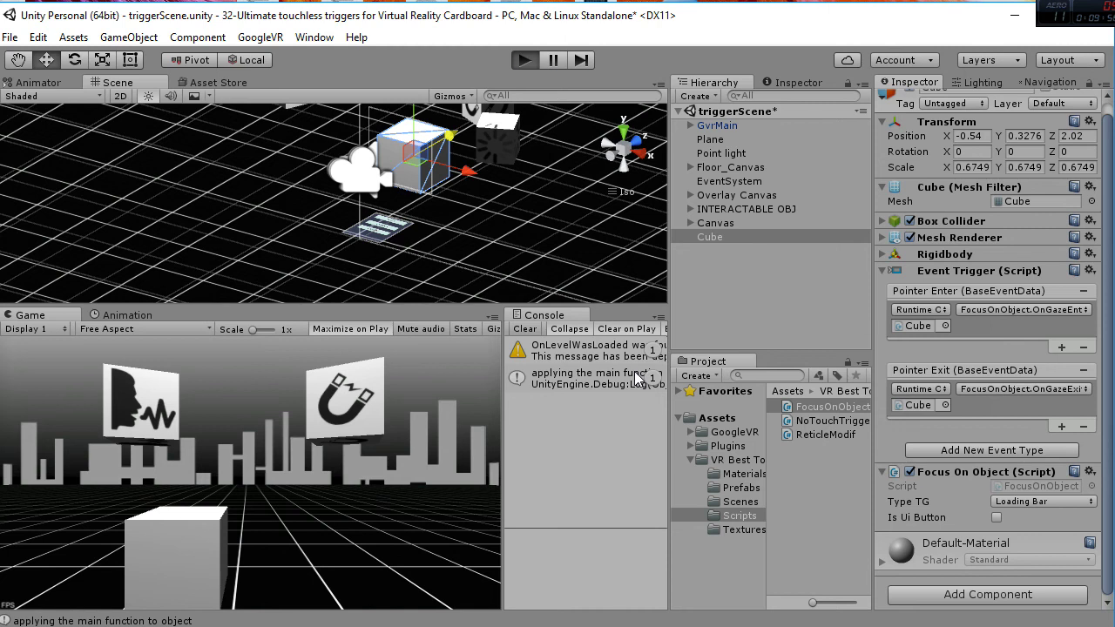
{"action": "key", "text": "ctrl+p"}
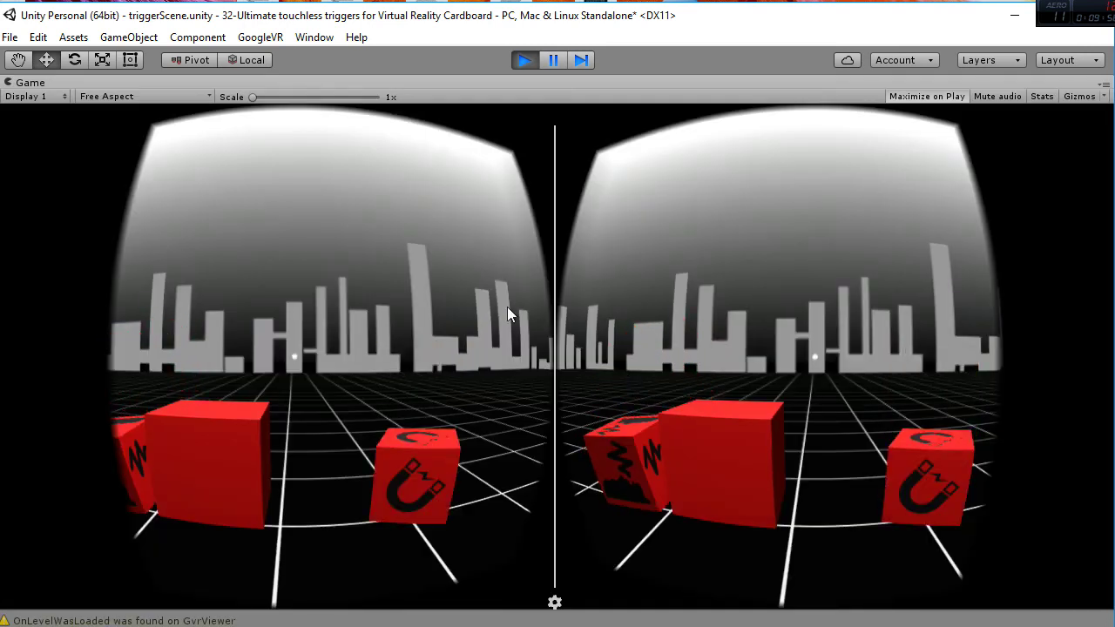
{"action": "key", "text": "alt"}
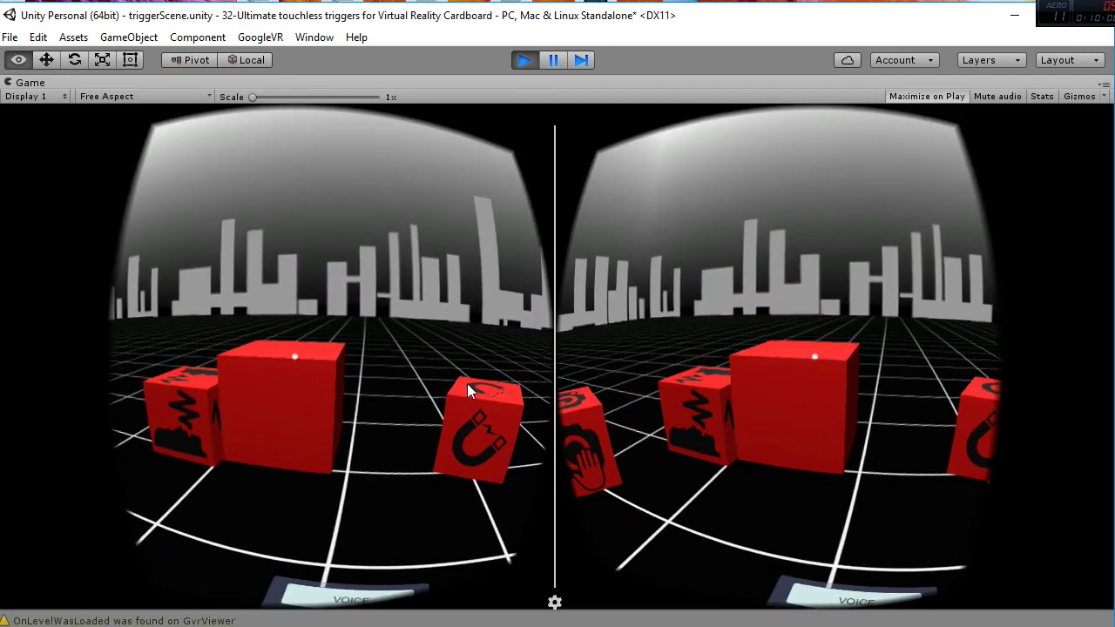
{"action": "key", "text": "alt"}
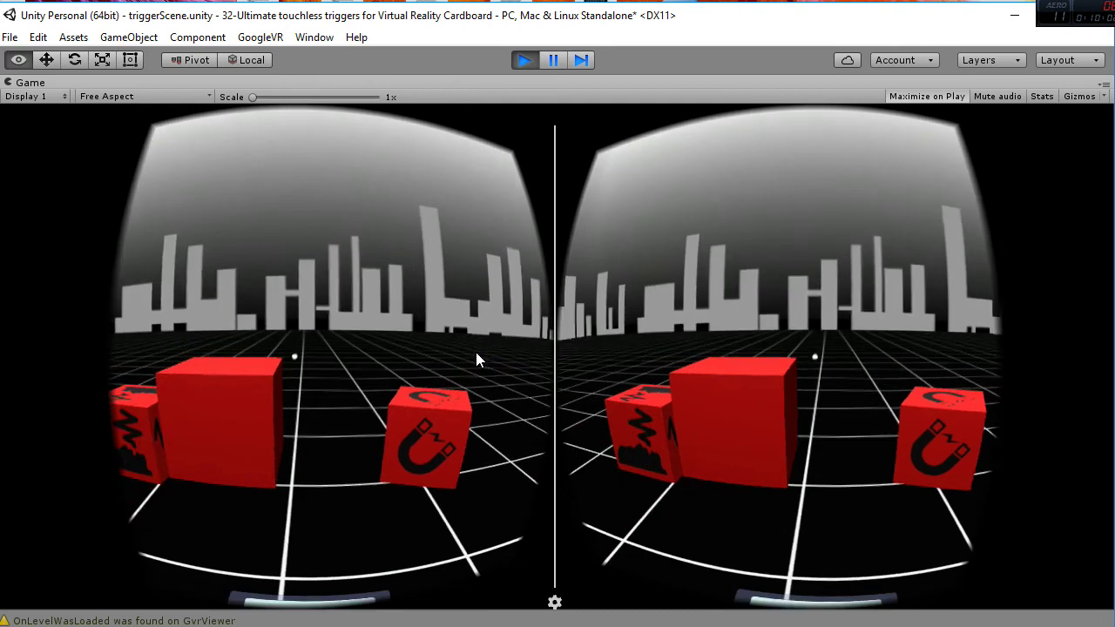
{"action": "key", "text": "alt"}
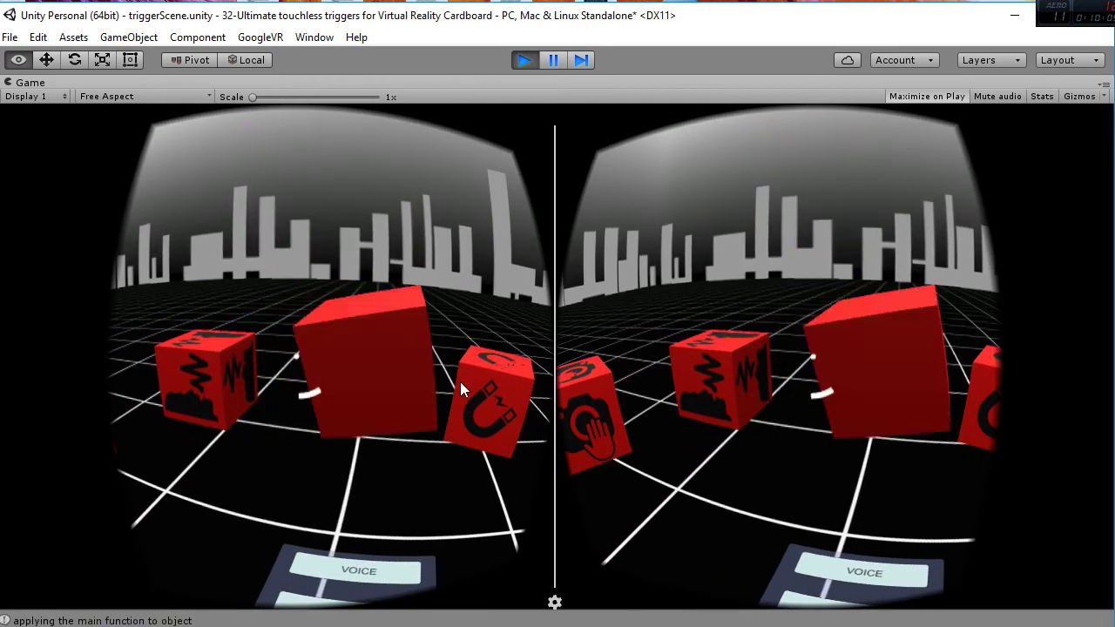
Look around with the gaze reticle to test the plain cube's loading trigger, and stop the scene.
{"action": "key", "text": "alt"}
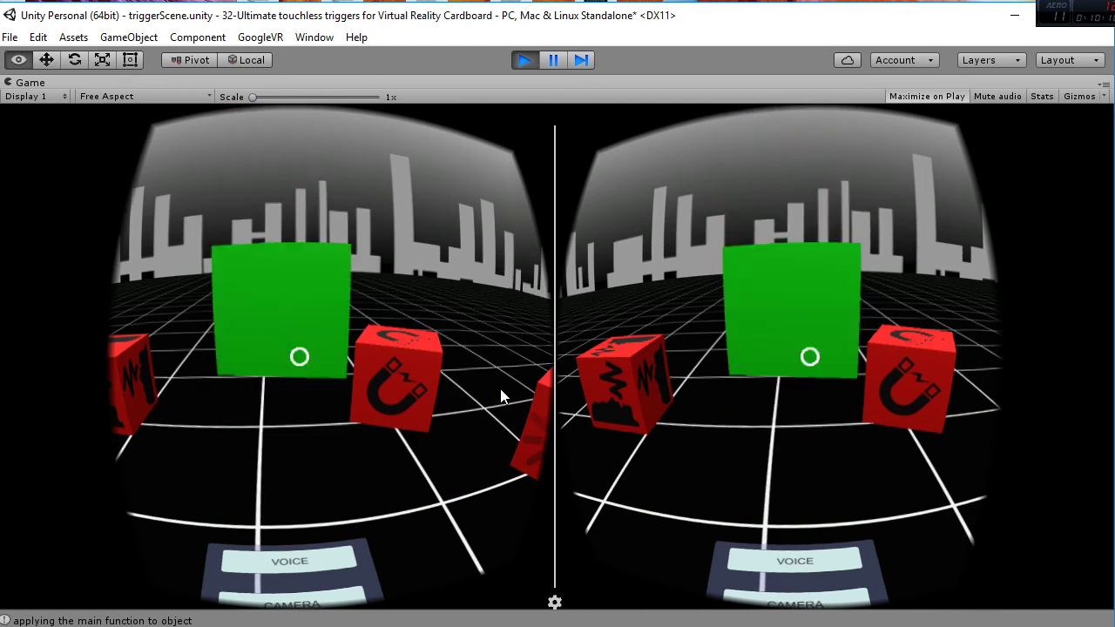
{"action": "key", "text": "alt"}
{"action": "left_click", "coordinate": [526, 61]}
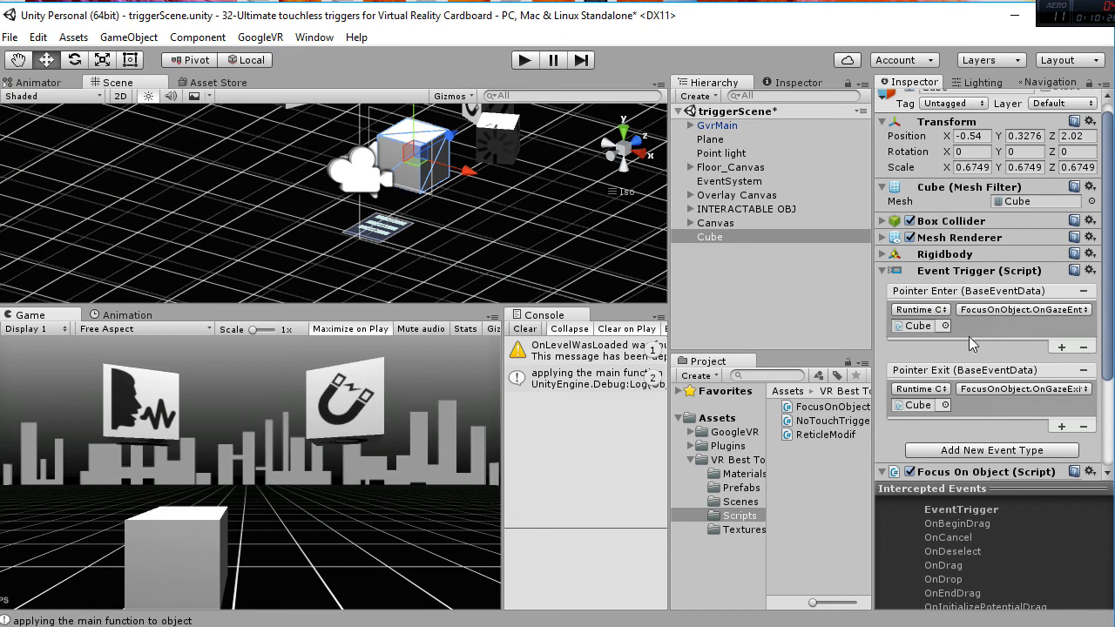
Collapse the Cube's Event Trigger component and examine the FocusOnObject script's code through the user-editable doTheseActions section.
{"action": "left_click", "coordinate": [887, 272]}
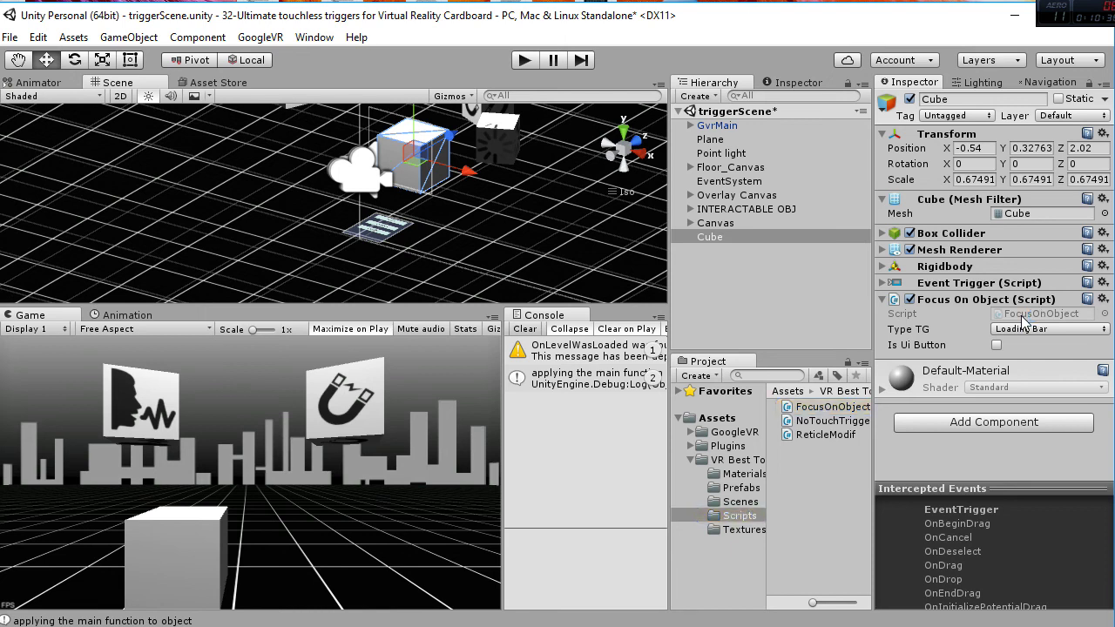
{"action": "left_click", "coordinate": [862, 456]}
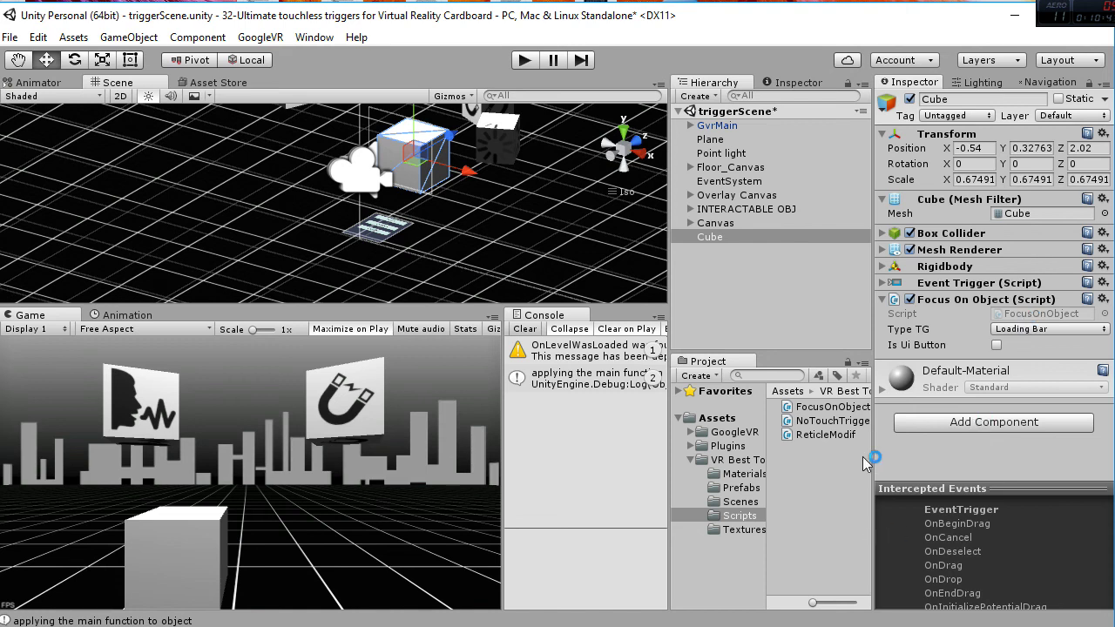
{"action": "left_click", "coordinate": [829, 406]}
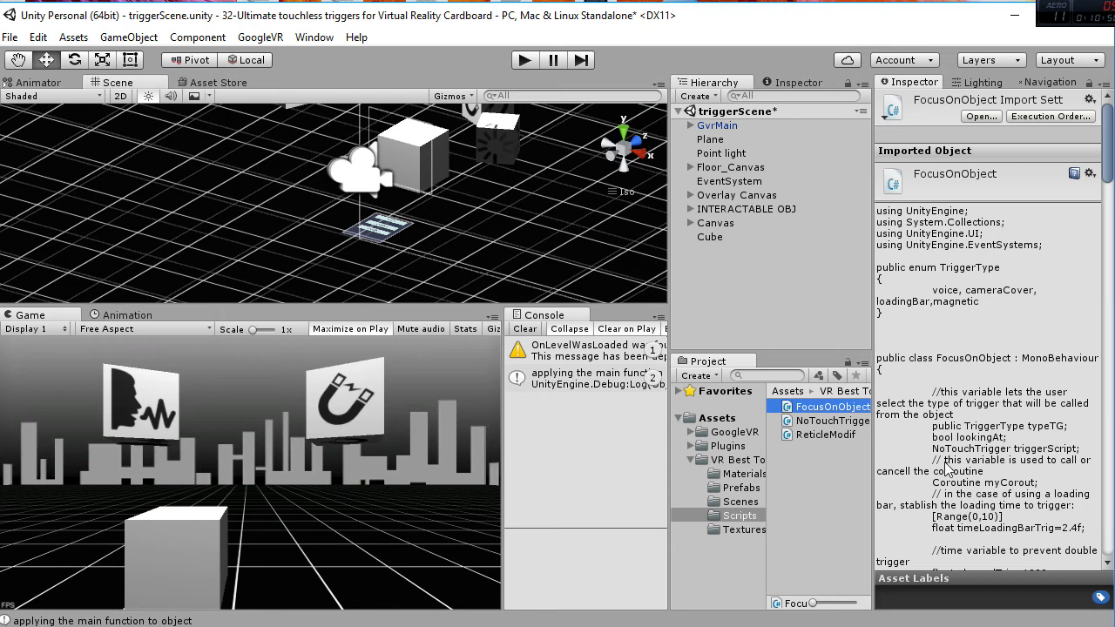
{"action": "scroll", "coordinate": [947, 470], "scroll_direction": "down", "scroll_amount": 6}
{"action": "scroll", "coordinate": [947, 471], "scroll_direction": "down", "scroll_amount": 9}
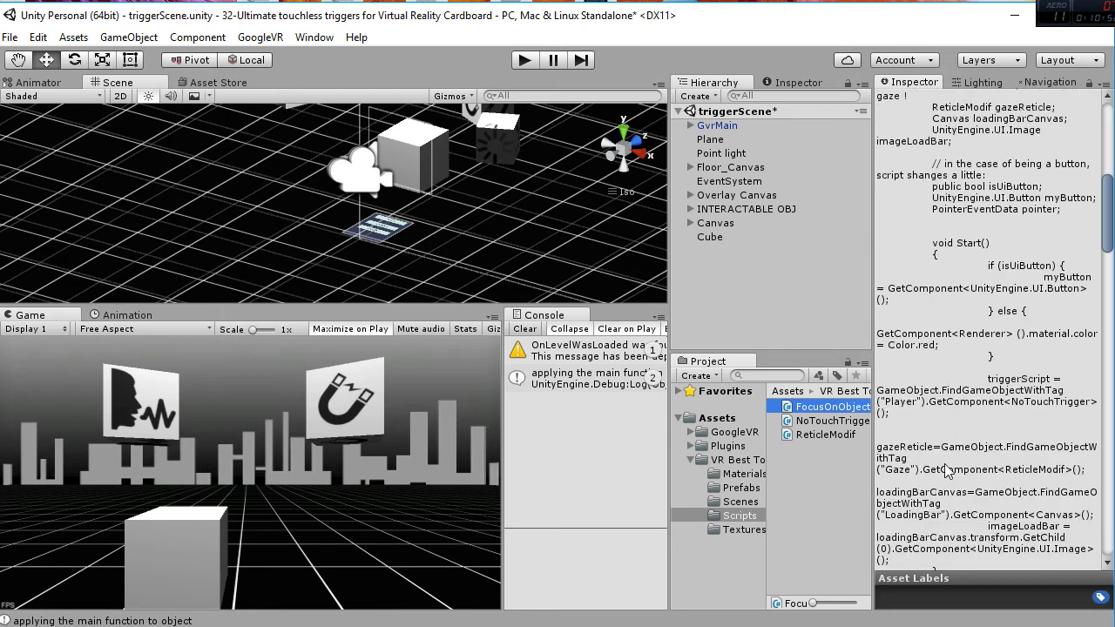
{"action": "scroll", "coordinate": [947, 470], "scroll_direction": "down", "scroll_amount": 11}
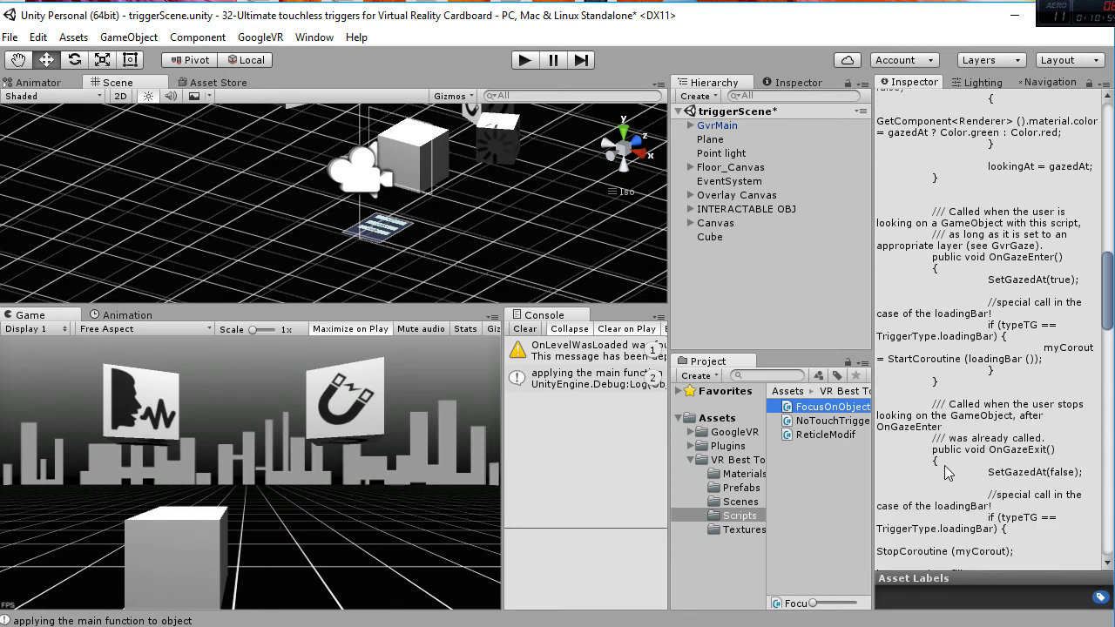
{"action": "scroll", "coordinate": [945, 470], "scroll_direction": "down", "scroll_amount": 12}
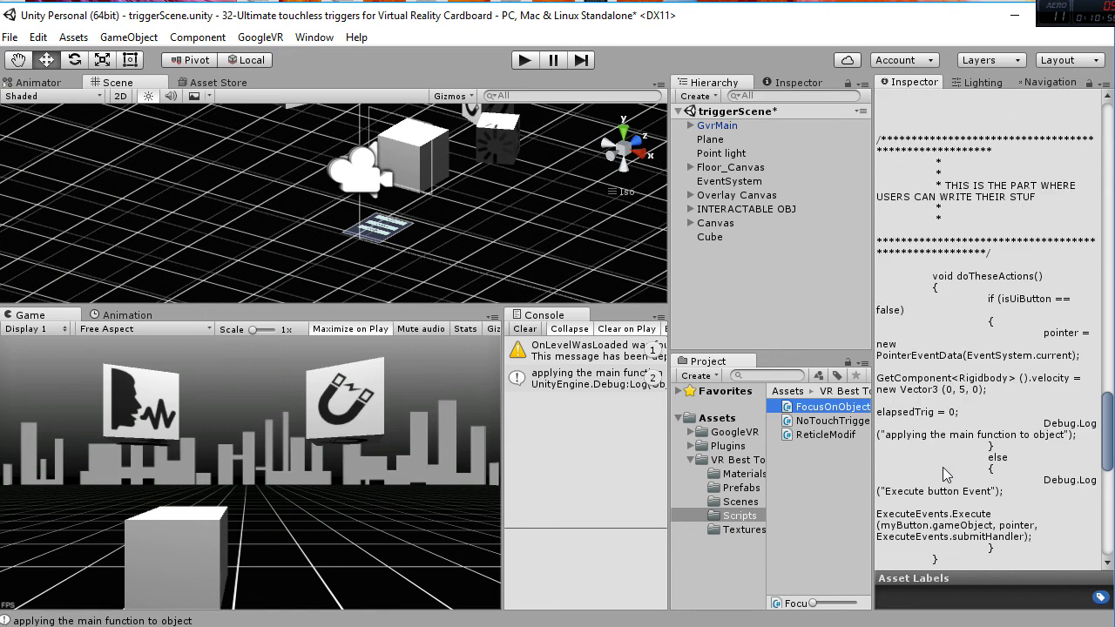
{"action": "scroll", "coordinate": [945, 471], "scroll_direction": "up", "scroll_amount": 5}
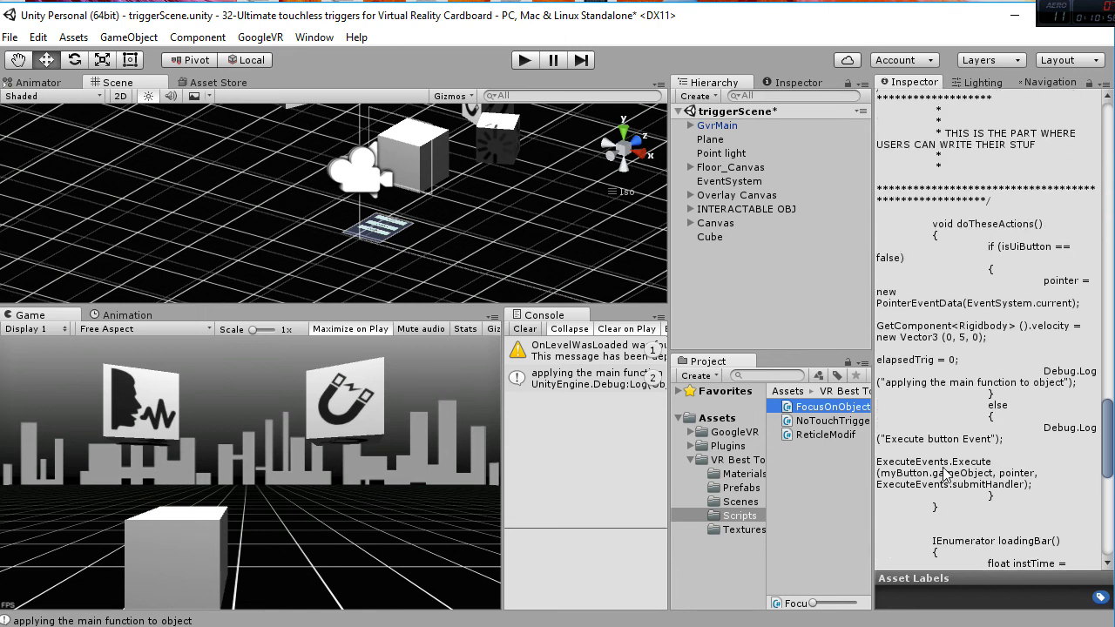
{"action": "scroll", "coordinate": [947, 470], "scroll_direction": "up", "scroll_amount": 1}
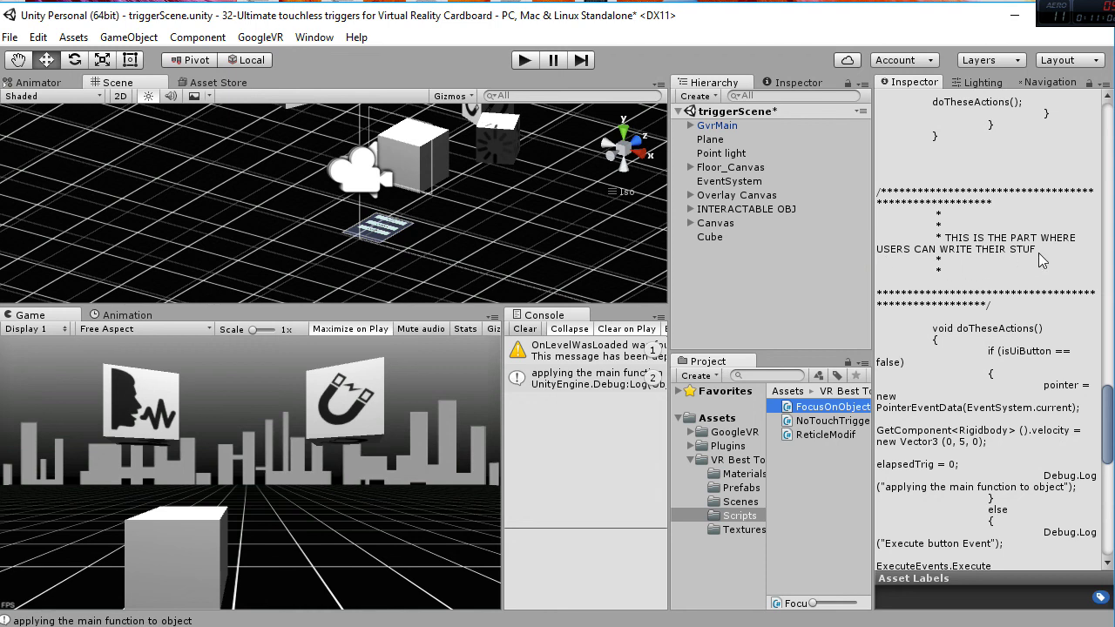
{"action": "left_click", "coordinate": [893, 211]}
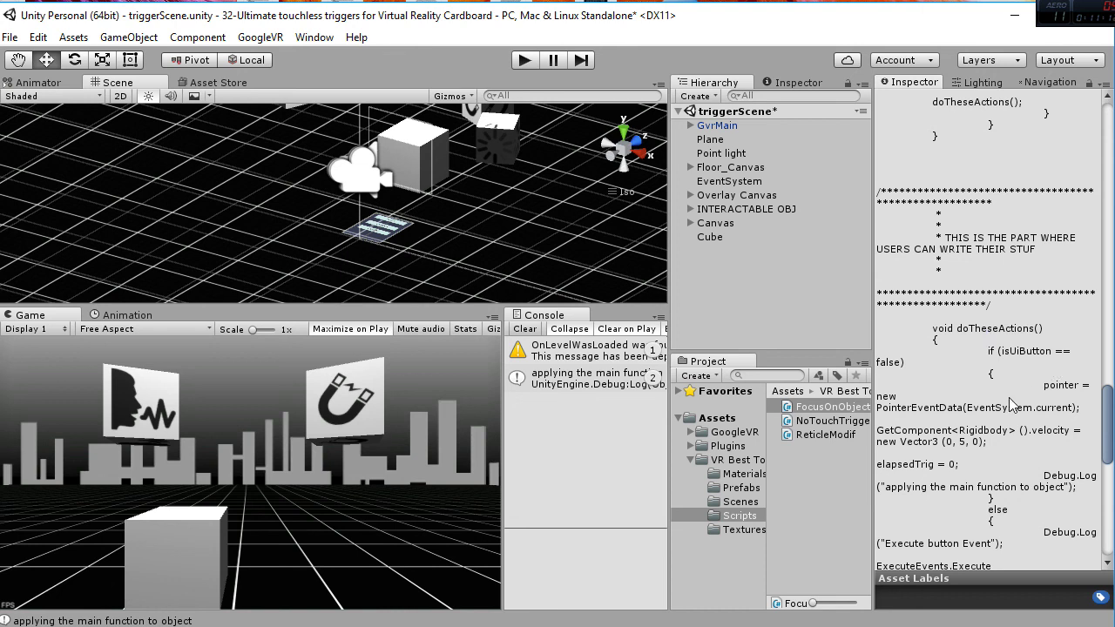
Switch to FocusOnObject.cs in MonoDevelop and examine the doTheseActions function, including its Rigidbody velocity line.
{"action": "key", "text": "alt+Tab"}
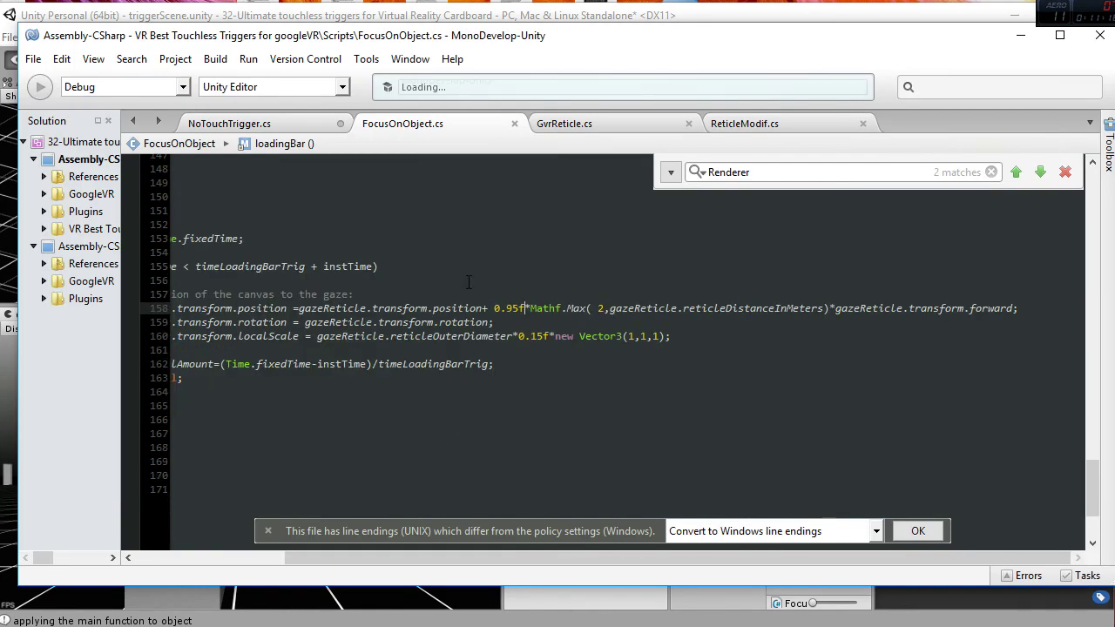
{"action": "scroll", "coordinate": [454, 270], "scroll_direction": "down", "scroll_amount": 3}
{"action": "scroll", "coordinate": [315, 398], "scroll_direction": "up", "scroll_amount": 11}
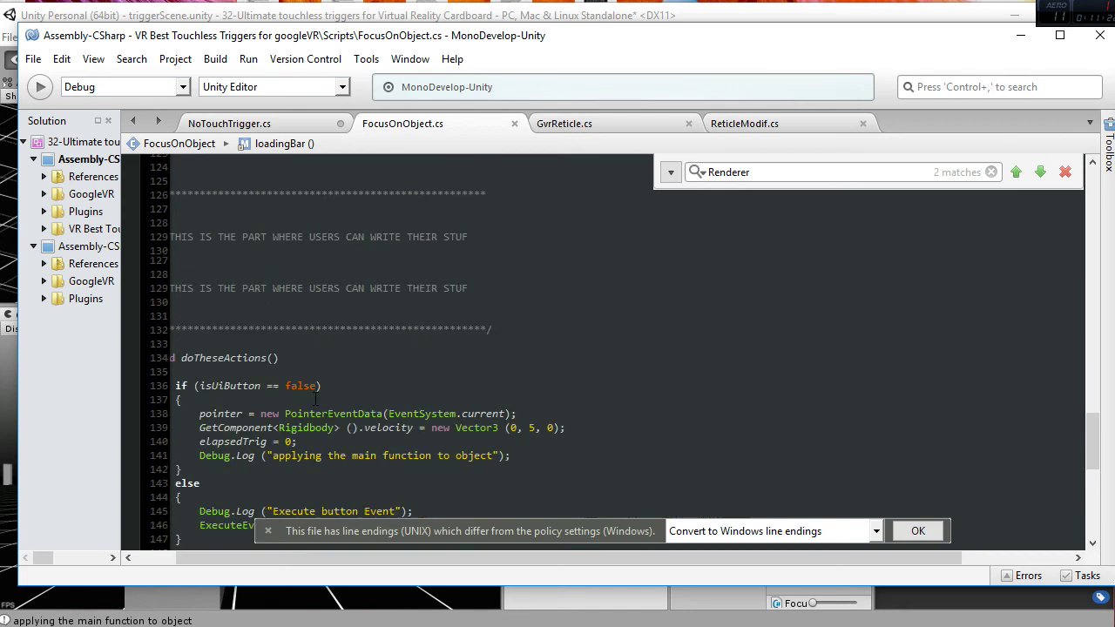
{"action": "left_click_drag", "start_coordinate": [208, 499], "coordinate": [179, 178]}
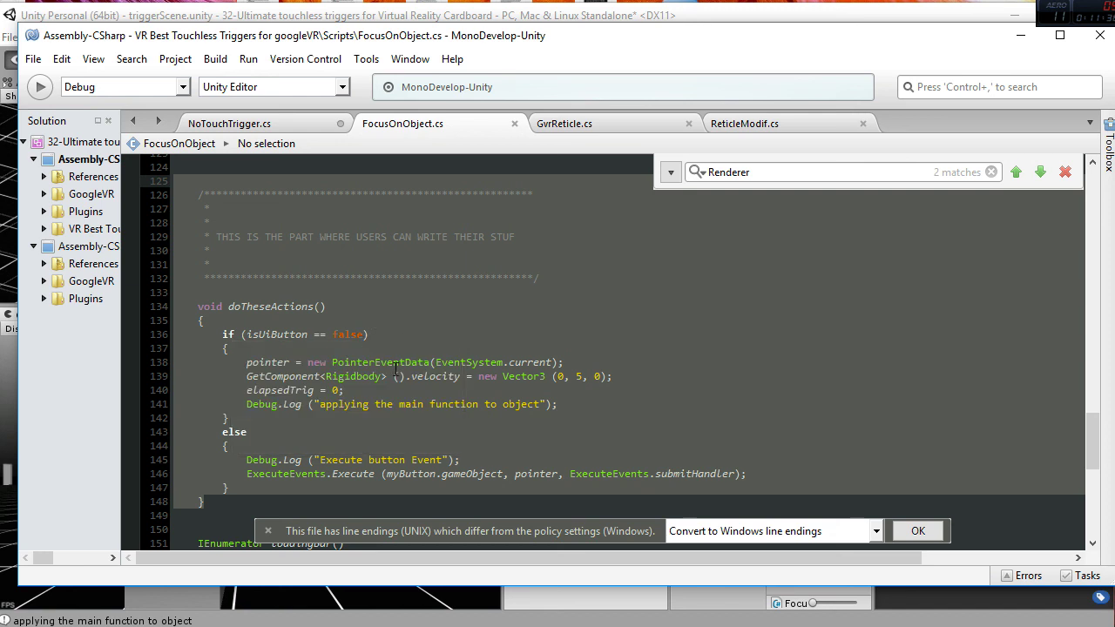
{"action": "left_click", "coordinate": [401, 441]}
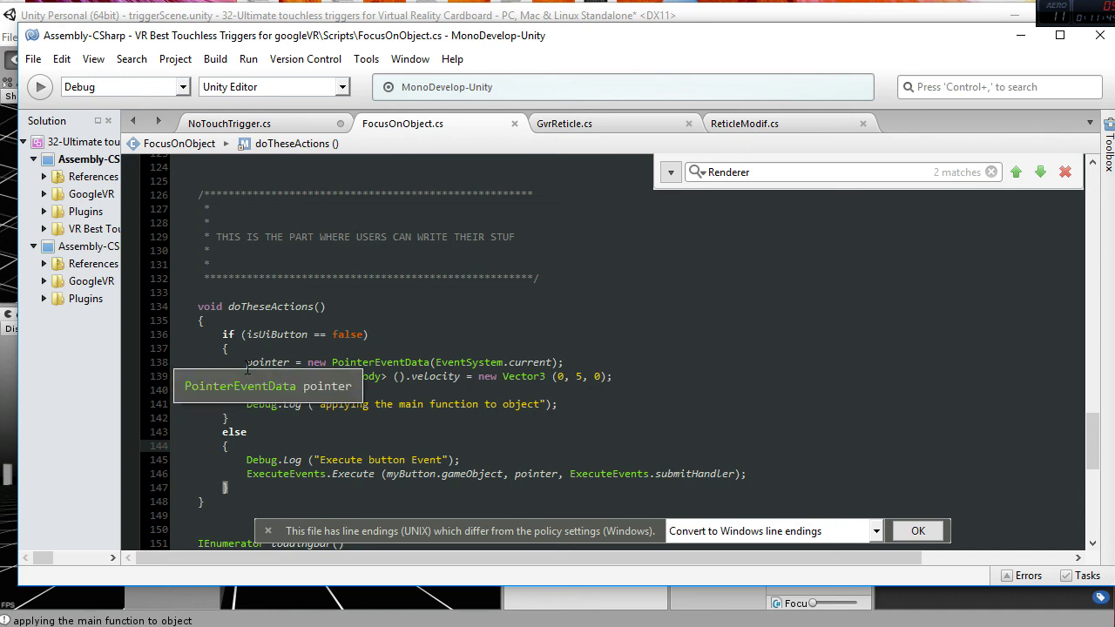
{"action": "left_click_drag", "start_coordinate": [246, 376], "coordinate": [592, 388]}
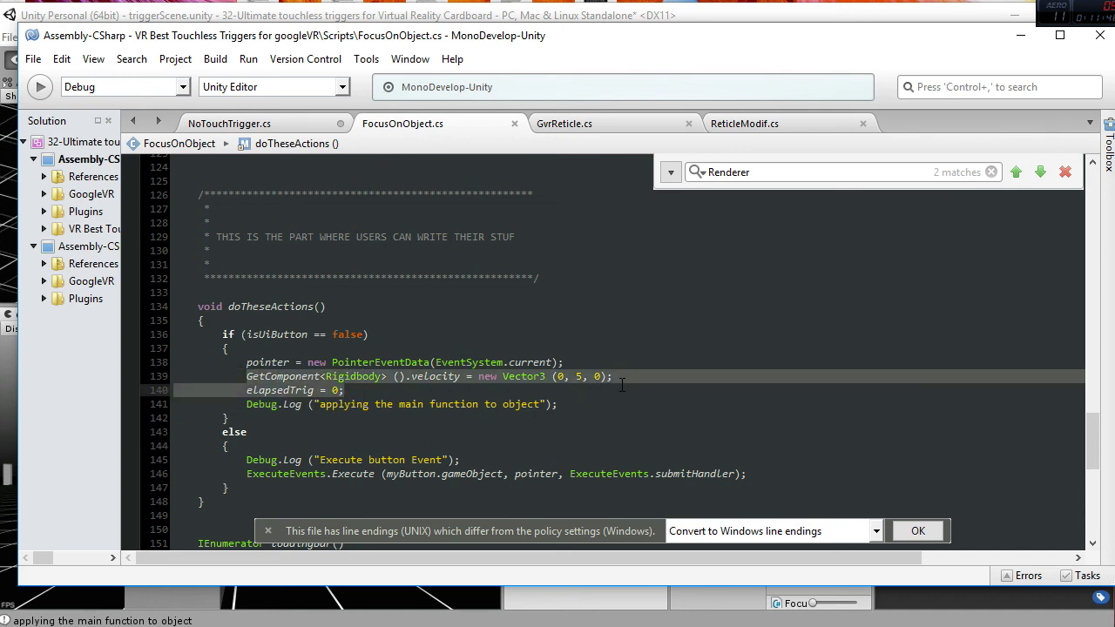
{"action": "left_click", "coordinate": [627, 378]}
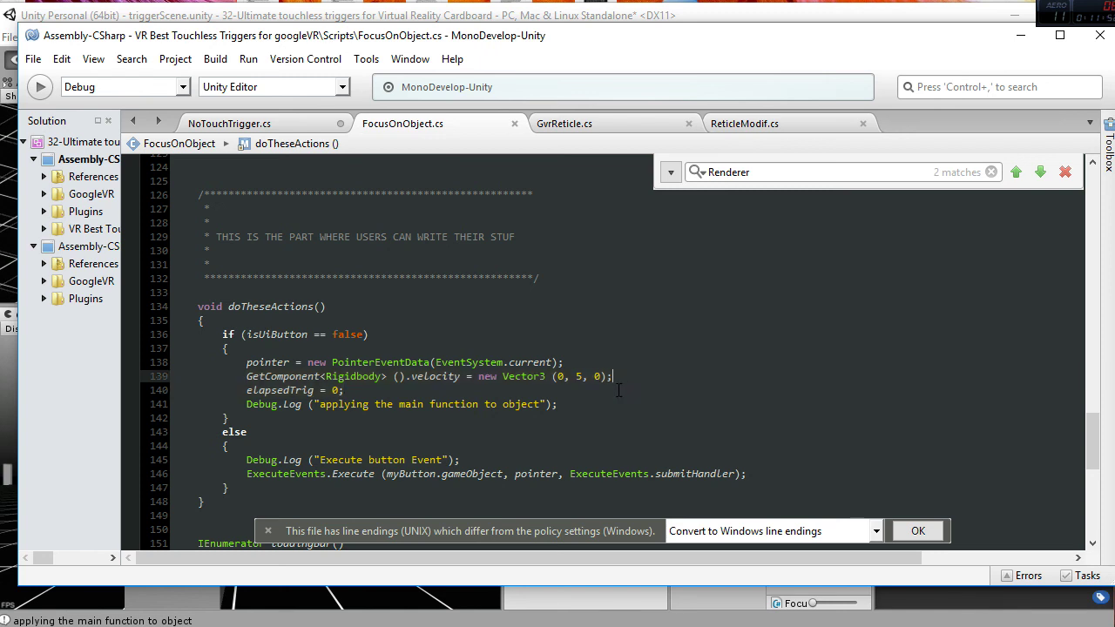
Set the X component of the Rigidbody velocity vector in doTheseActions to -10.
{"action": "left_click", "coordinate": [559, 377]}
{"action": "type", "text": "-10"}
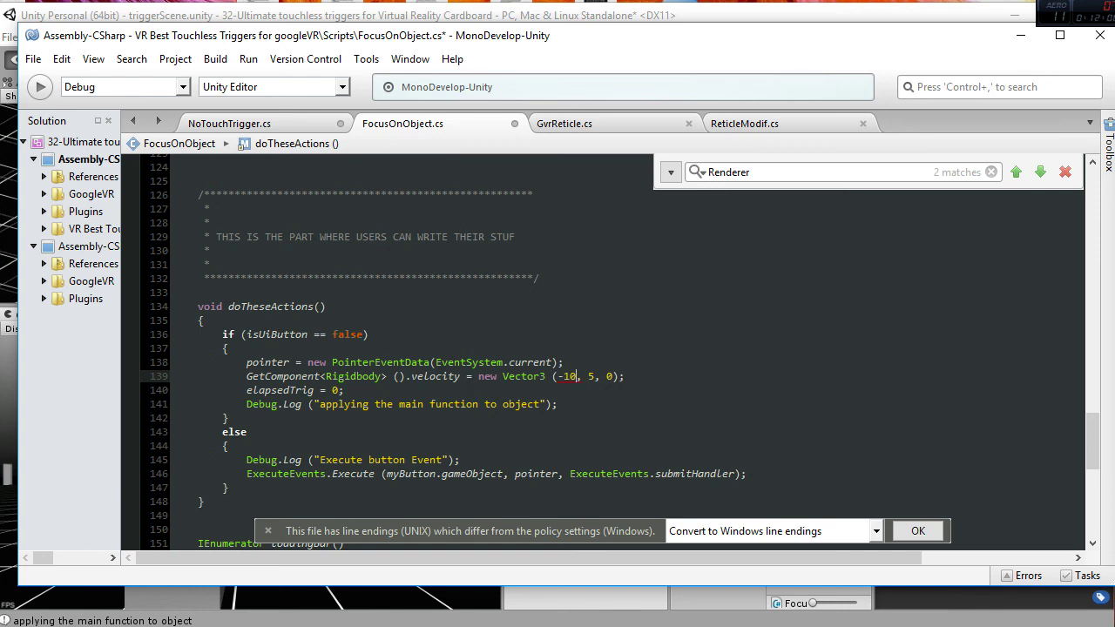
{"action": "left_click", "coordinate": [707, 279]}
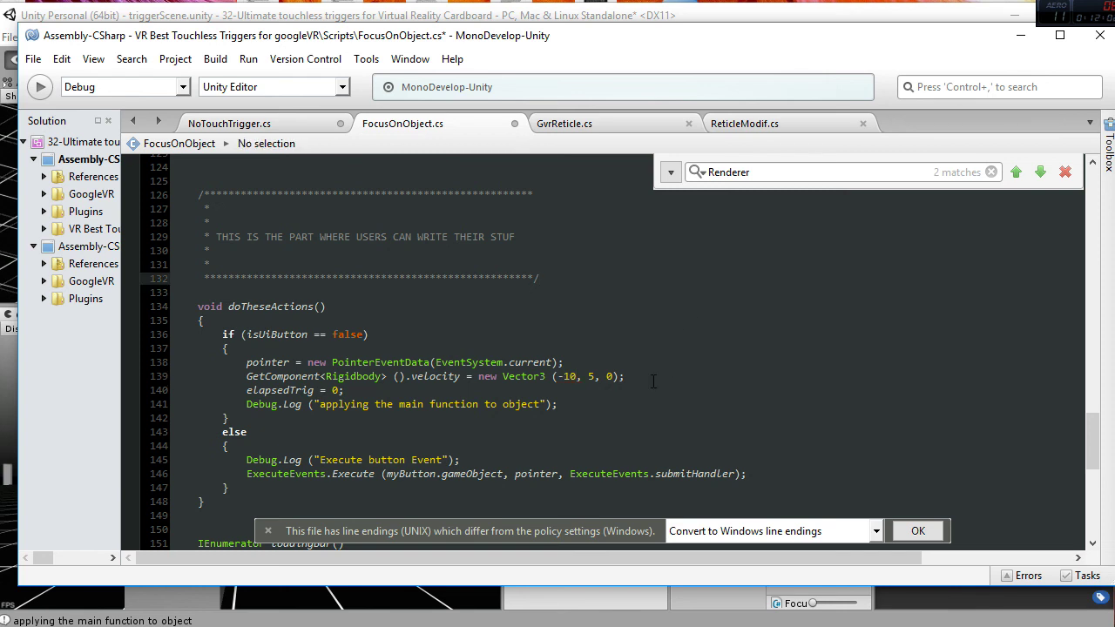
Set the X component of the Rigidbody velocity vector in doTheseActions to 1 and save FocusOnObject.cs.
{"action": "scroll", "coordinate": [653, 381], "scroll_direction": "down", "scroll_amount": 1}
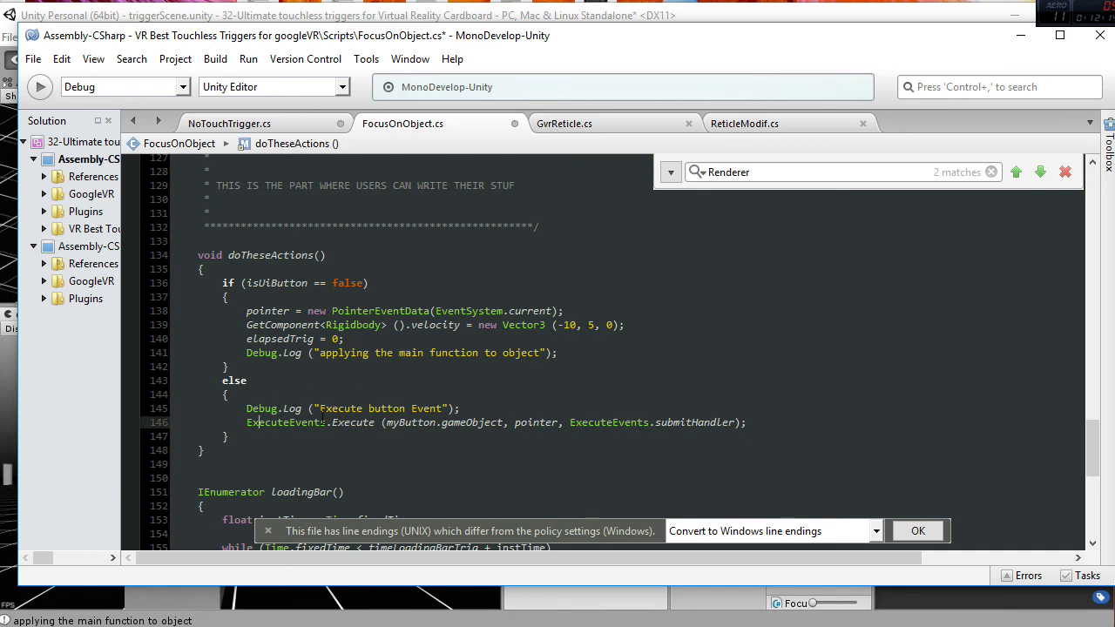
{"action": "left_click_drag", "start_coordinate": [577, 325], "coordinate": [560, 328]}
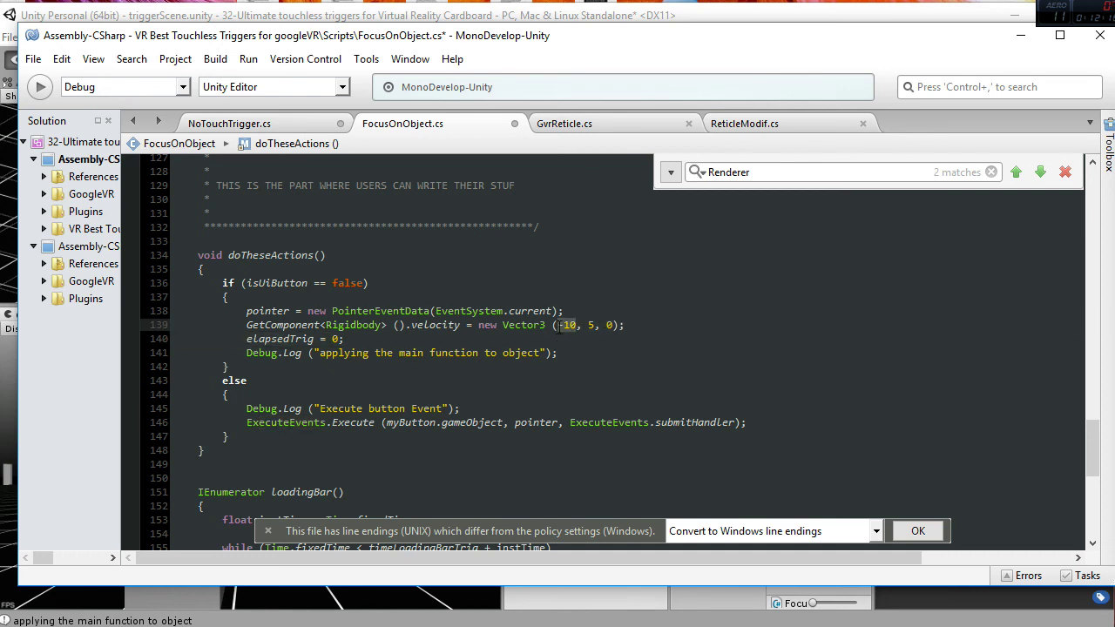
{"action": "type", "text": "1"}
{"action": "left_click", "coordinate": [37, 60]}
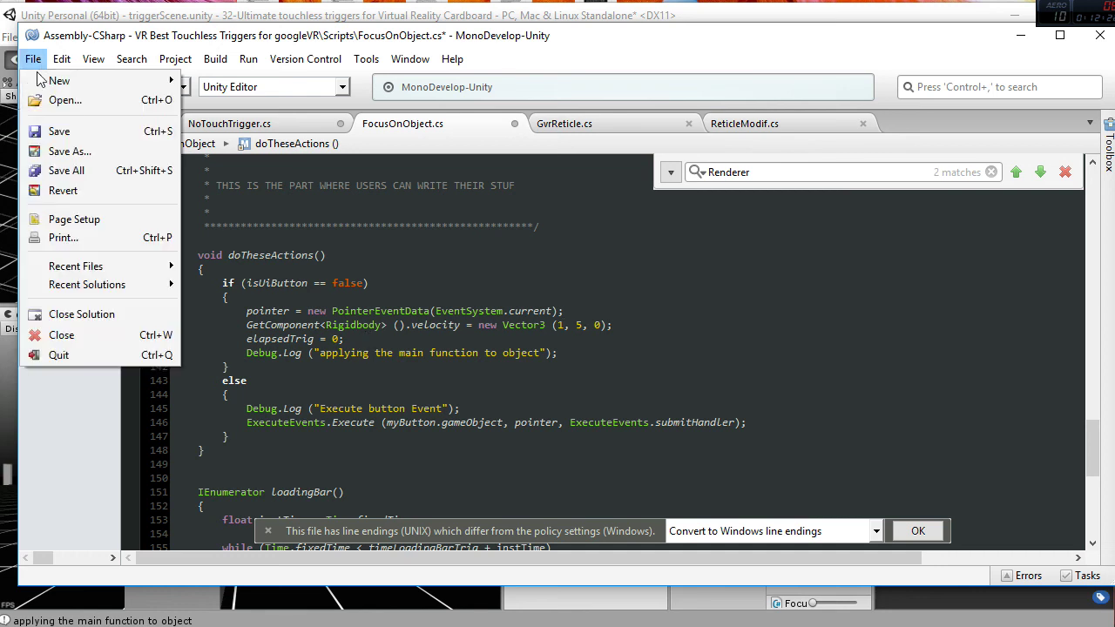
{"action": "left_click", "coordinate": [52, 132]}
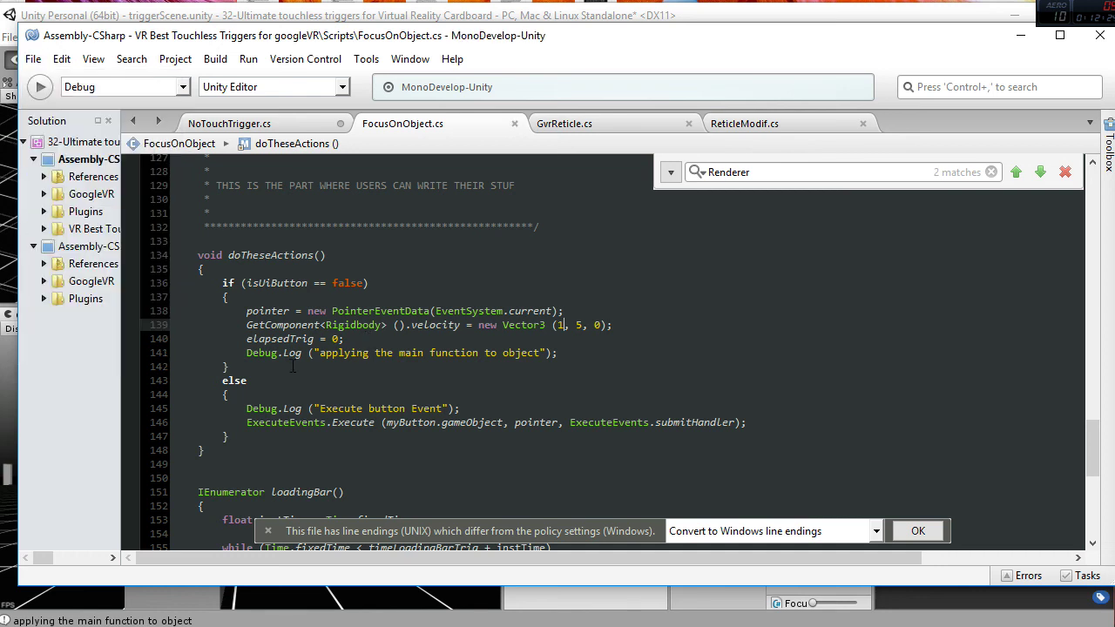
Switch back to Unity and delete the Cube from the triggerScene hierarchy.
{"action": "left_click", "coordinate": [13, 19]}
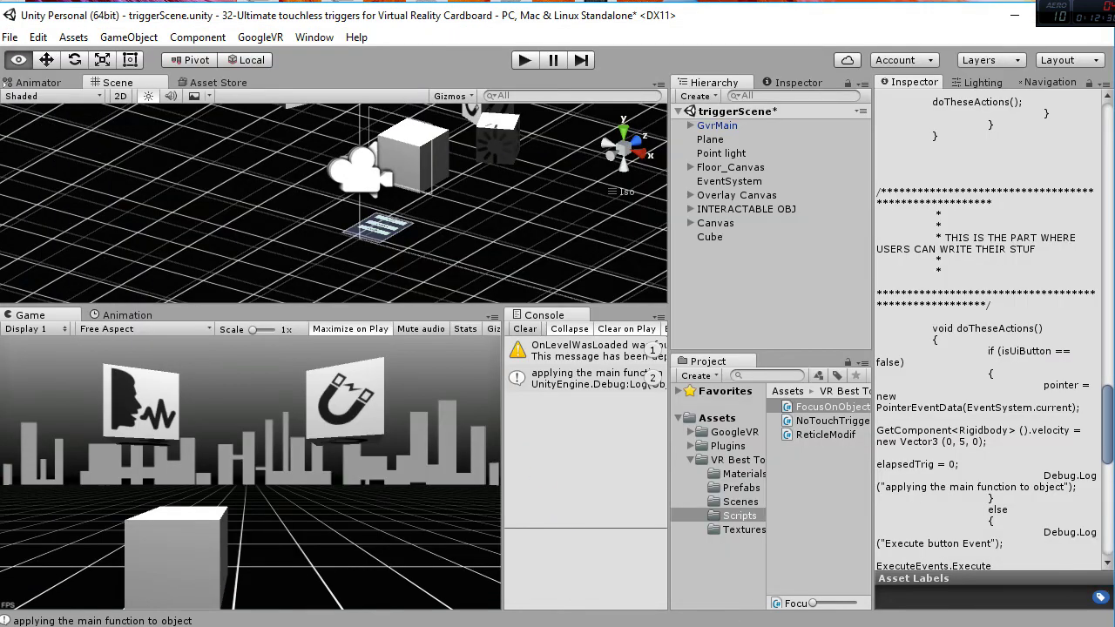
{"action": "key", "text": "alt+space"}
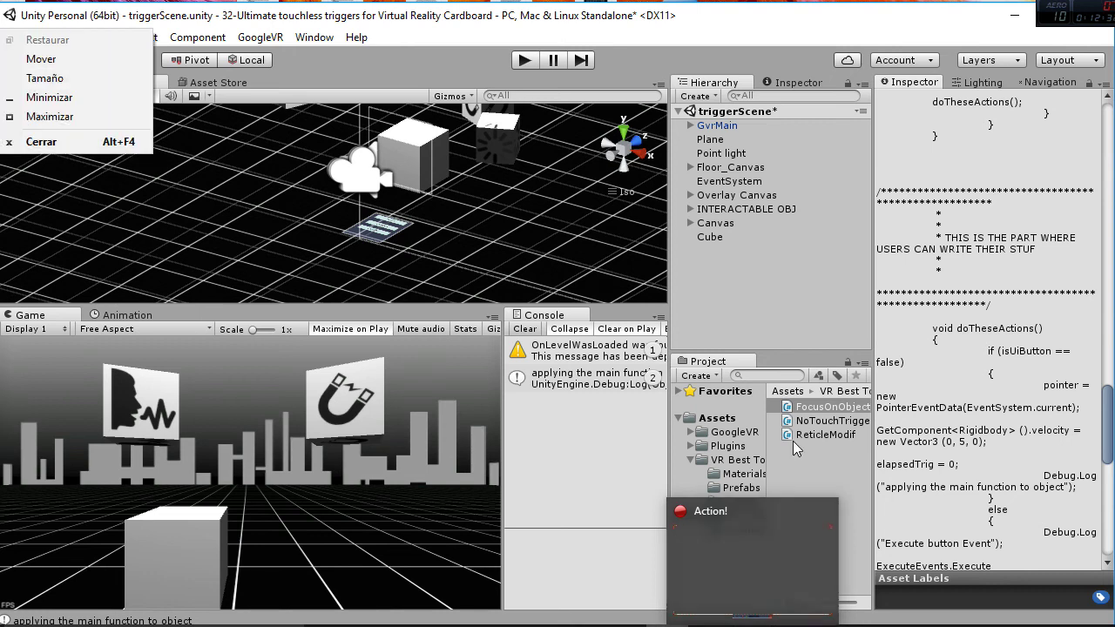
{"action": "left_click", "coordinate": [233, 22]}
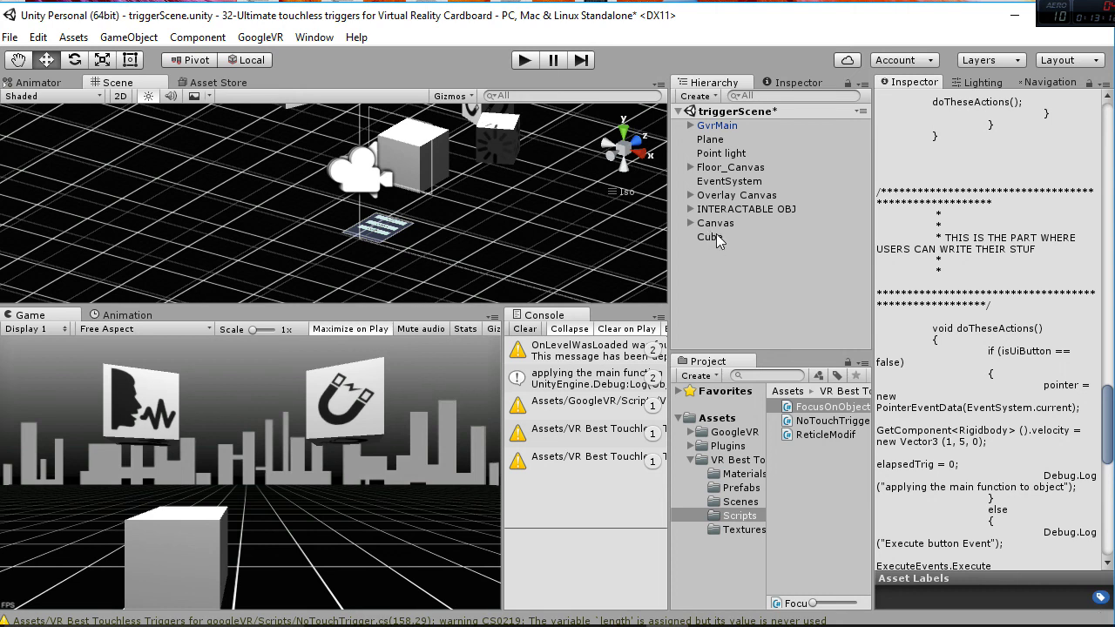
{"action": "left_click", "coordinate": [716, 236]}
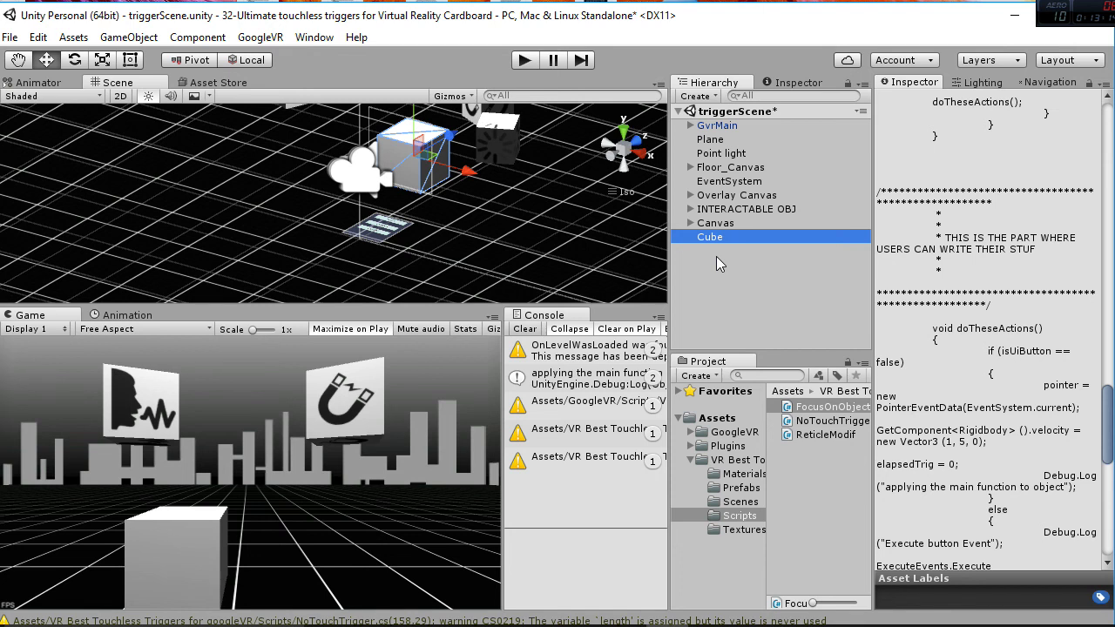
{"action": "left_click", "coordinate": [714, 257]}
{"action": "left_click", "coordinate": [714, 238]}
{"action": "left_click", "coordinate": [715, 253]}
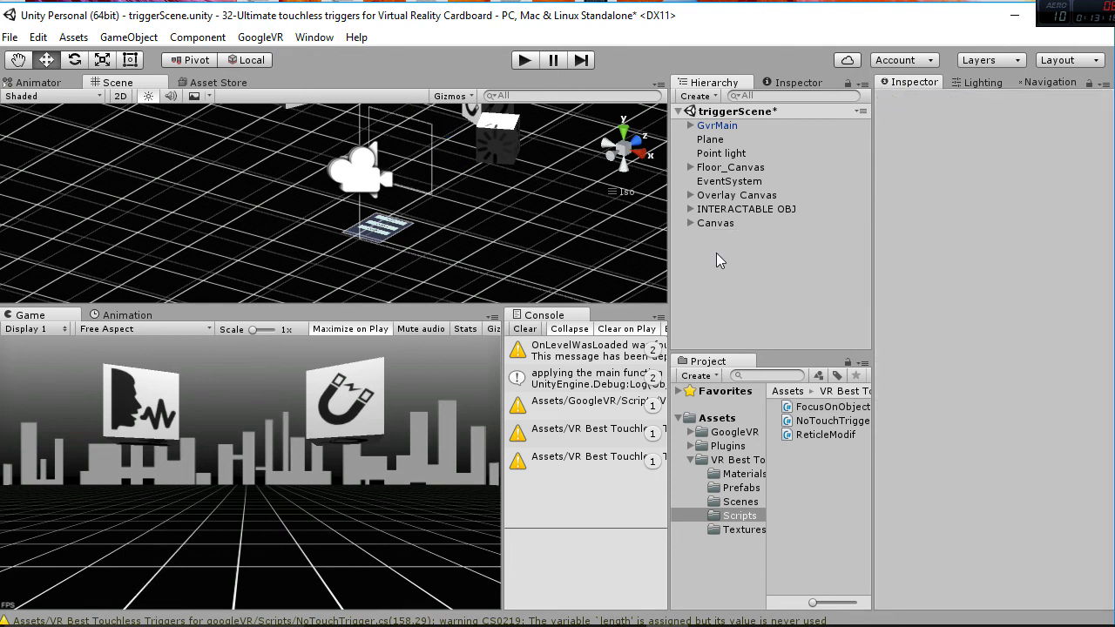